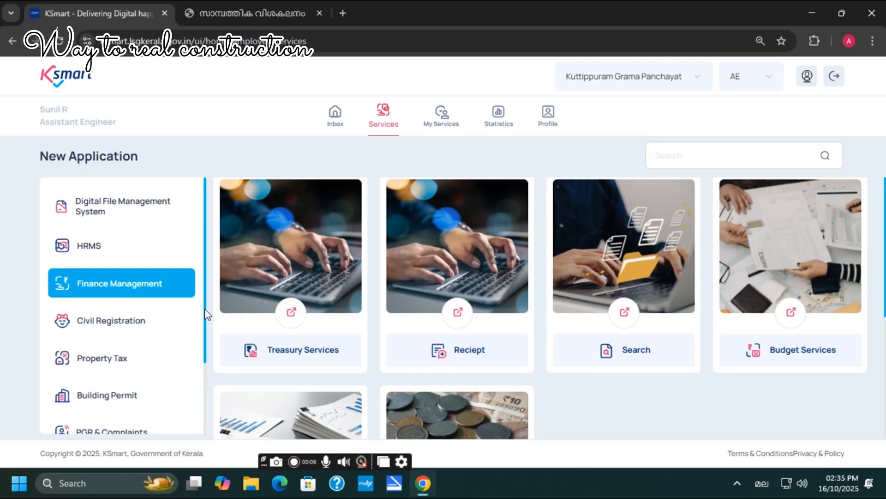
# Step: Start a Plan Budget Integration entry with category NEW and financial year 2025-2026
pyautogui.click(791, 313)
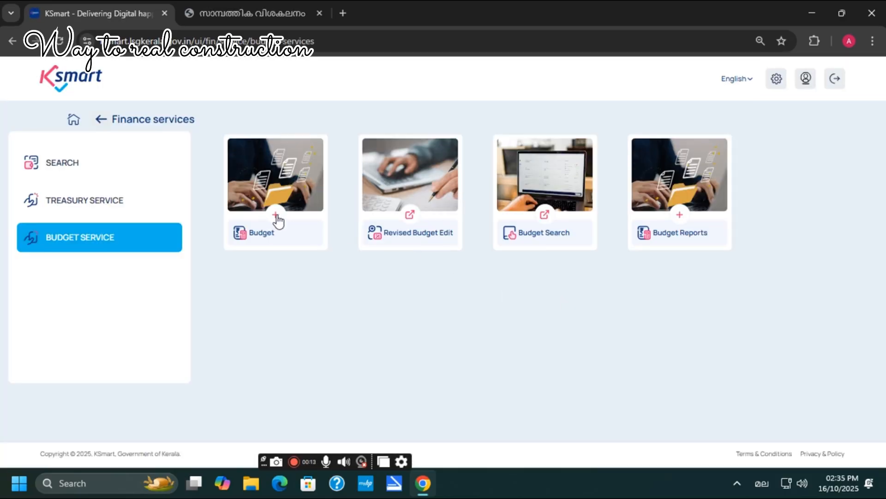
pyautogui.click(276, 216)
pyautogui.click(276, 177)
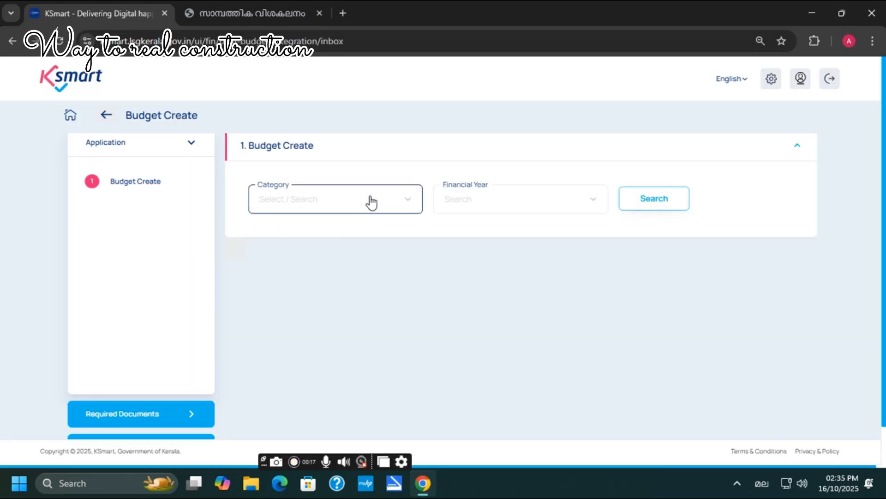
pyautogui.click(388, 200)
pyautogui.click(294, 229)
pyautogui.click(506, 212)
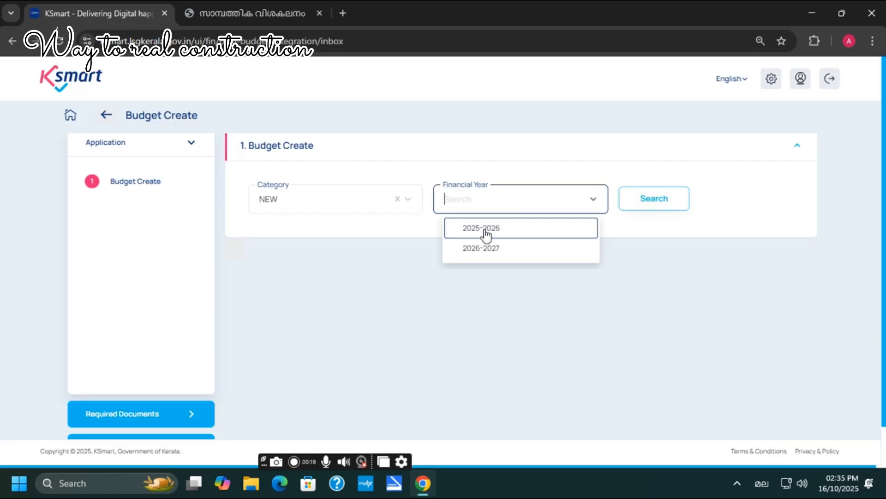
pyautogui.click(487, 230)
pyautogui.click(655, 204)
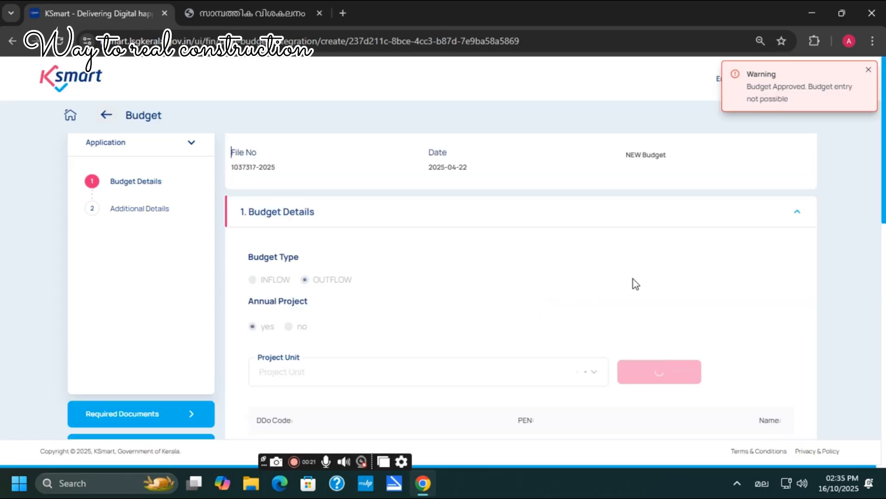
# Step: Fetch the Asst. Engineer - LID & EW Section unit's officer details and projects
pyautogui.scroll(-1, 598, 248)
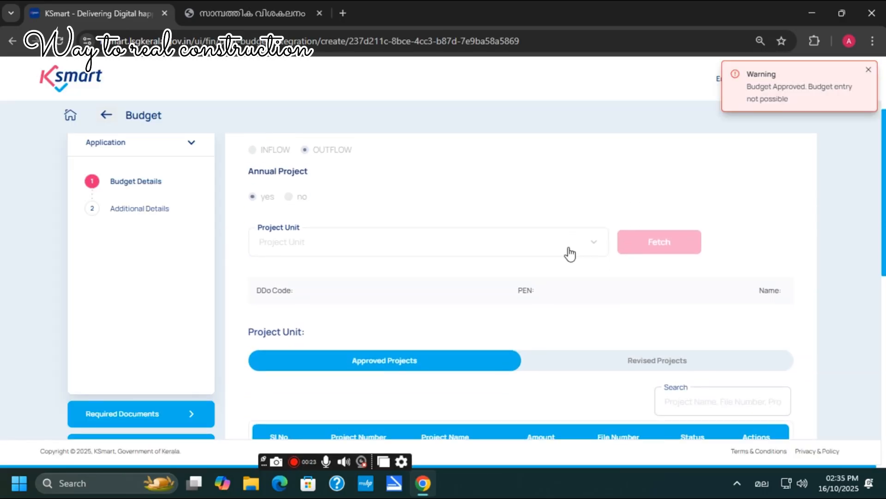
pyautogui.click(600, 245)
pyautogui.scroll(-2, 406, 323)
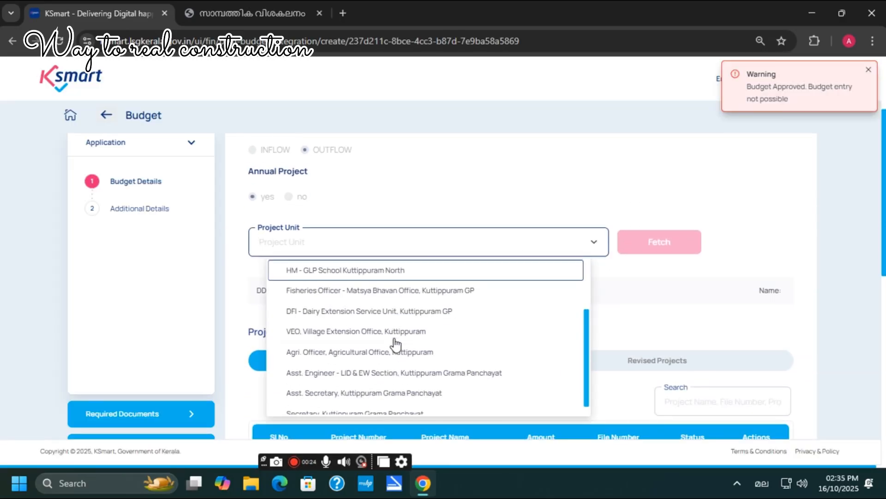
pyautogui.click(344, 365)
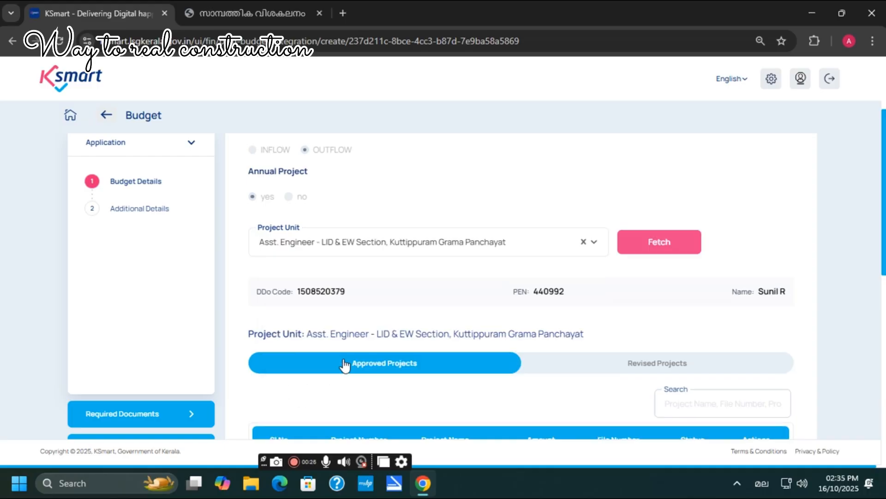
pyautogui.click(669, 239)
pyautogui.scroll(-1, 693, 323)
pyautogui.scroll(-1, 695, 318)
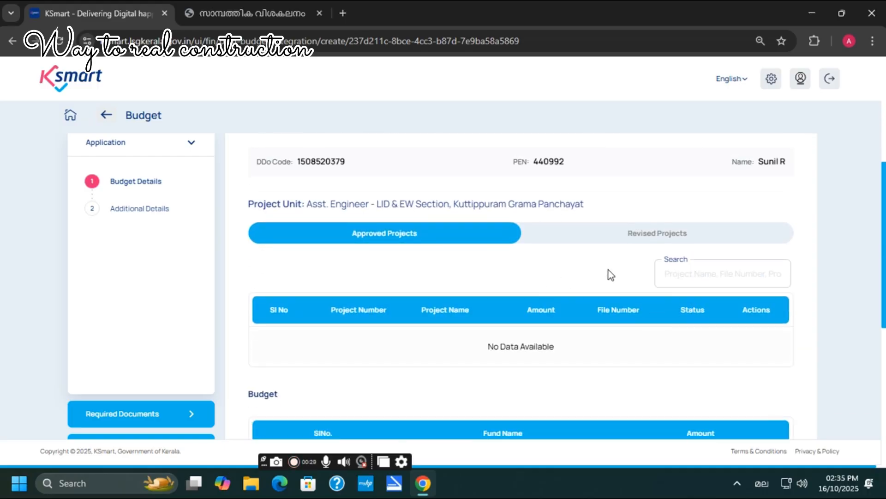
# Step: Find approved project 96 and open its budget for editing
pyautogui.click(719, 274)
pyautogui.write('96')
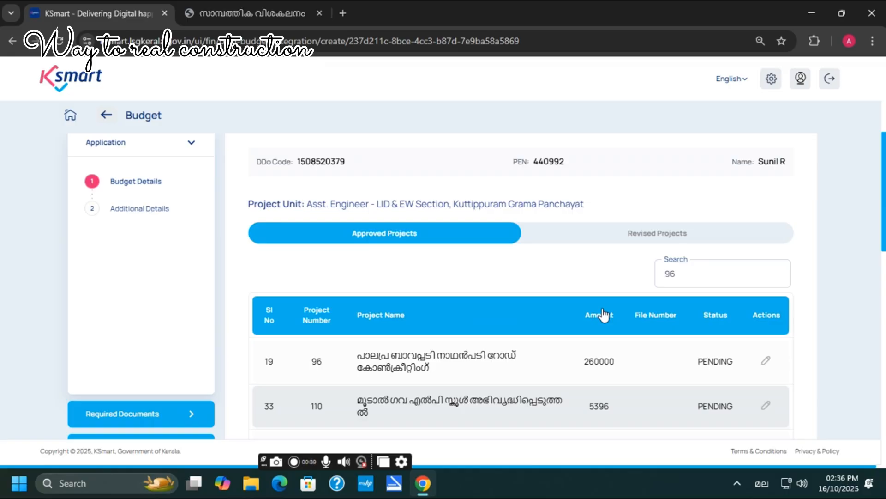
pyautogui.scroll(-1, 568, 316)
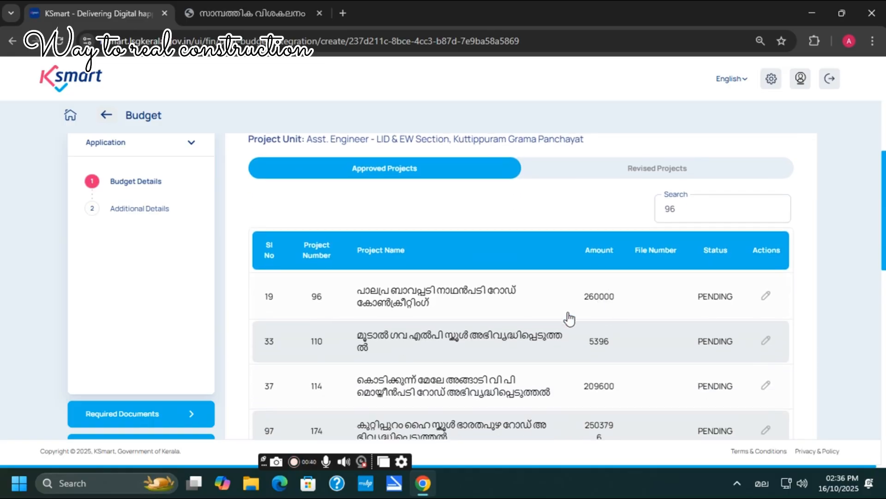
pyautogui.click(768, 299)
pyautogui.scroll(-2, 409, 255)
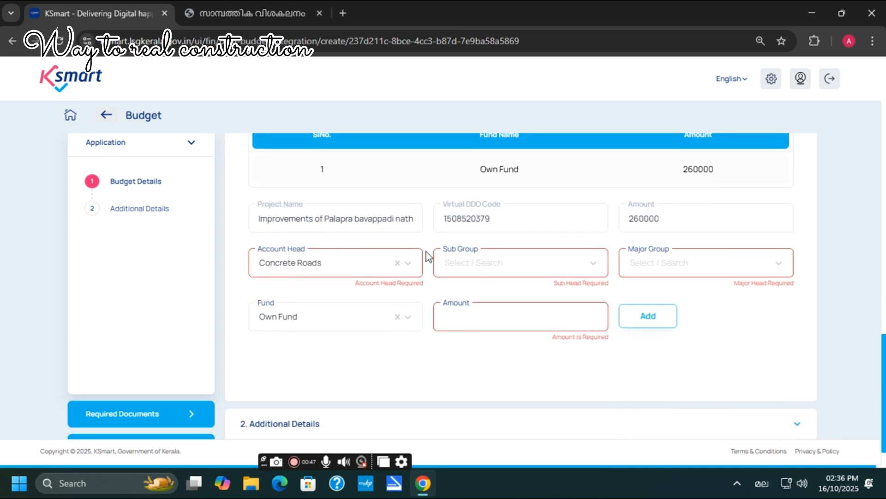
# Step: Add a 260000 Own Fund line under Construction of Road, major group 7 assets creation
pyautogui.click(490, 269)
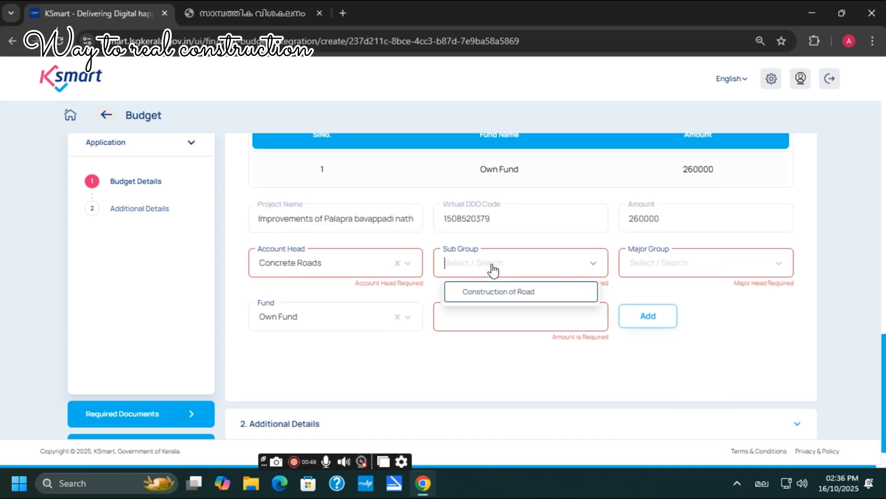
pyautogui.click(484, 296)
pyautogui.click(641, 274)
pyautogui.click(674, 295)
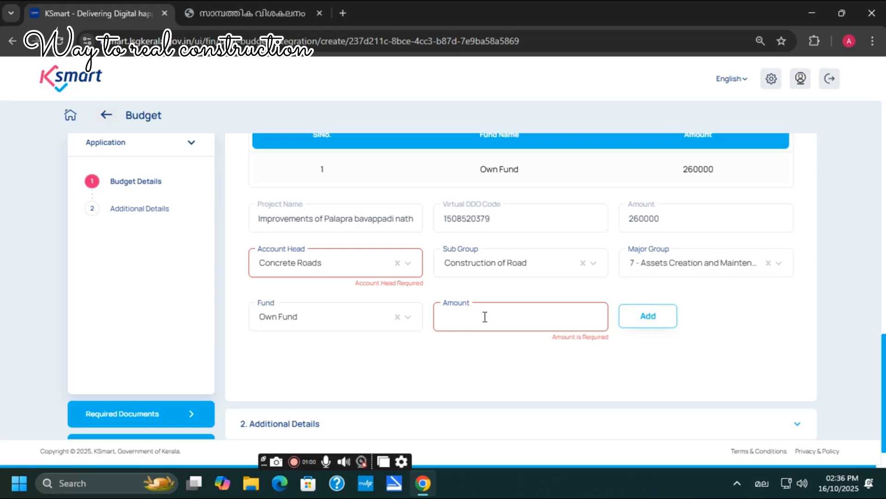
pyautogui.write('2600')
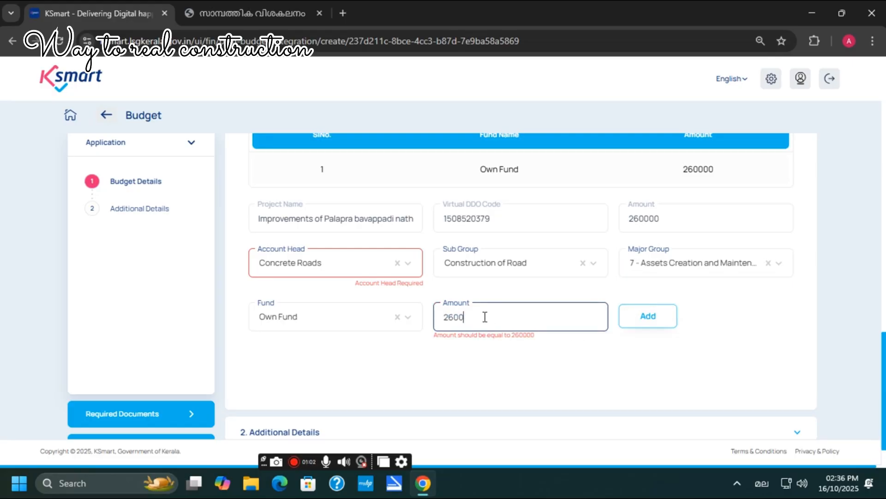
pyautogui.write('00')
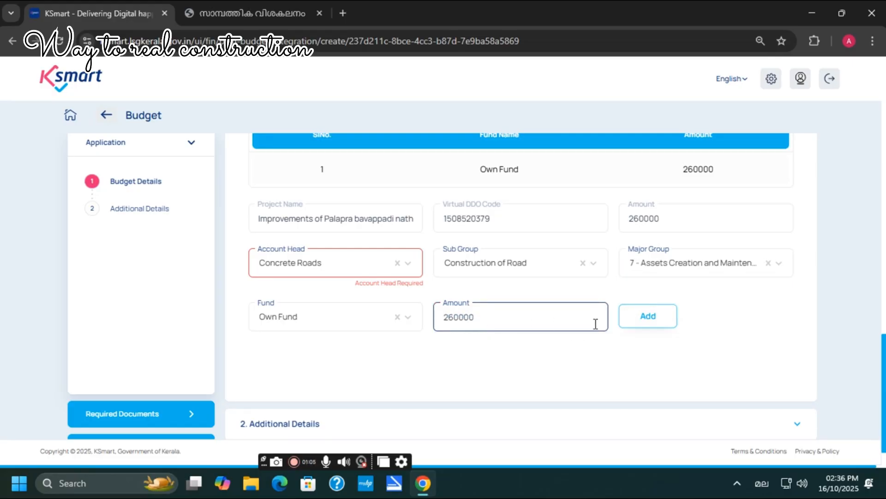
pyautogui.scroll(-1, 647, 286)
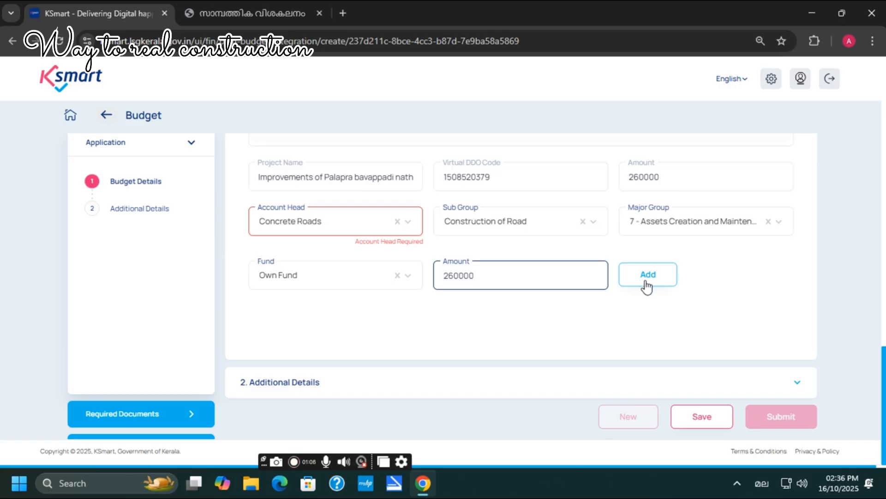
pyautogui.click(647, 283)
pyautogui.scroll(-2, 650, 310)
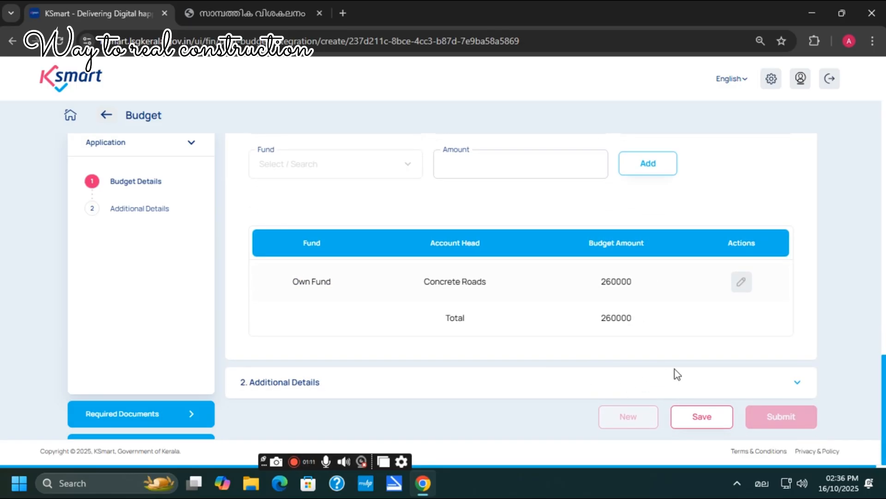
# Step: In the additional details, set the project's ward to 19 Kazhuthallur
pyautogui.click(795, 388)
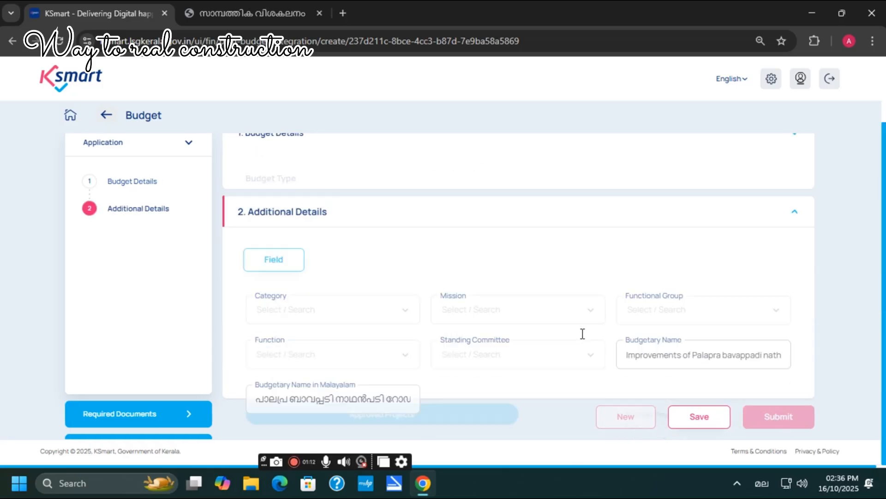
pyautogui.click(282, 272)
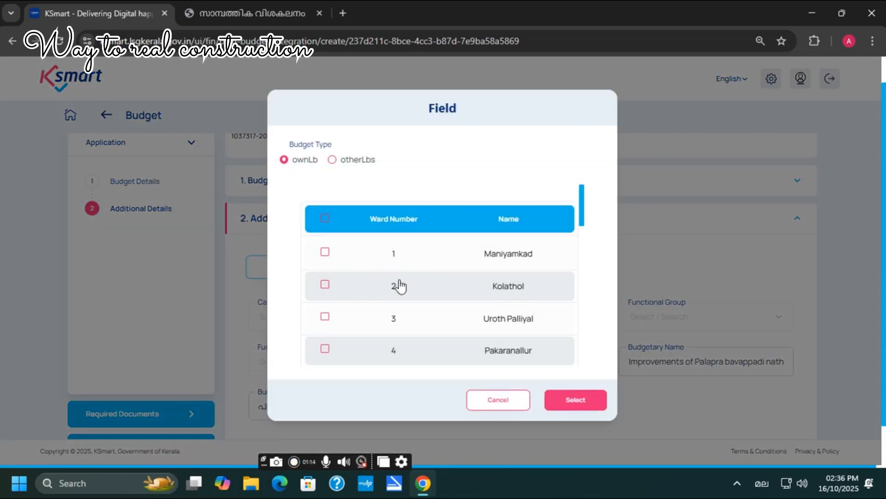
pyautogui.scroll(-1, 406, 299)
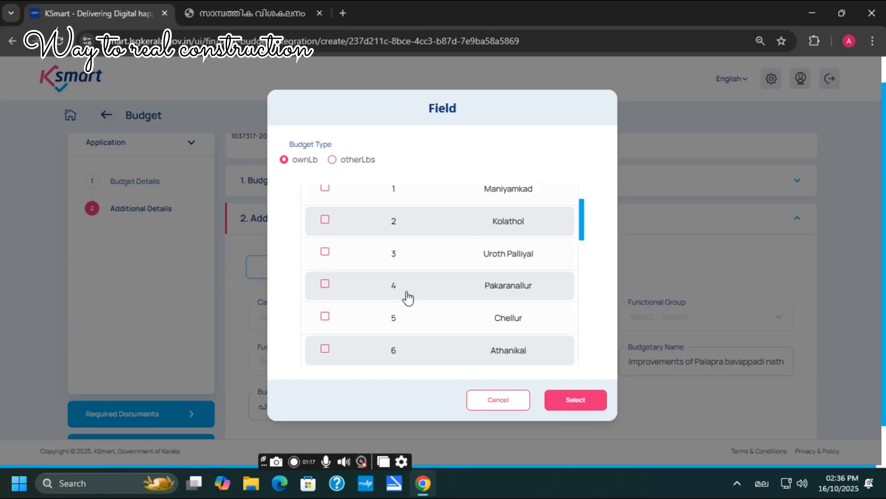
pyautogui.scroll(-2, 408, 299)
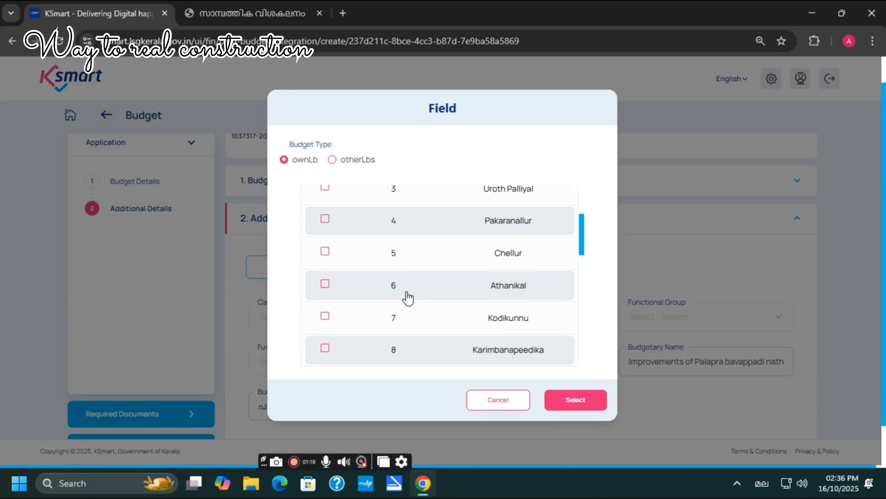
pyautogui.scroll(-10, 409, 299)
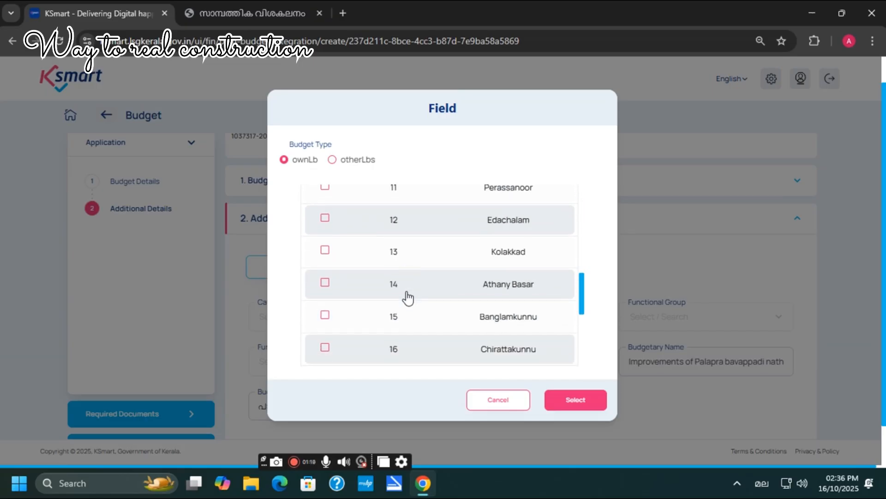
pyautogui.click(325, 252)
pyautogui.click(575, 401)
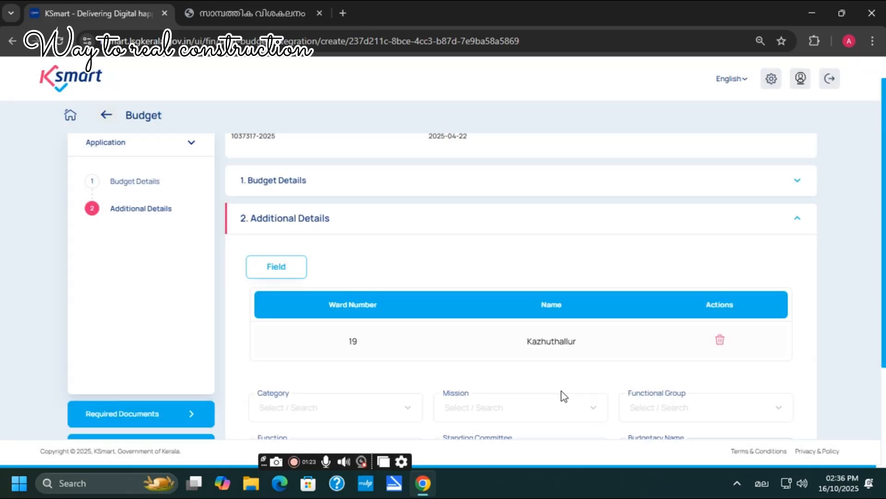
# Step: Set category Public Work, mission General, General Administration function groups, and the Development Standing Committee
pyautogui.scroll(-3, 508, 323)
pyautogui.click(398, 279)
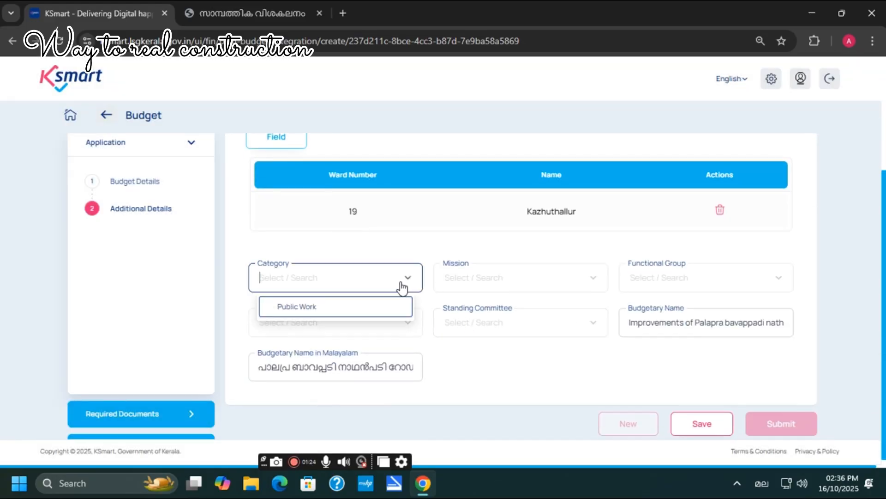
pyautogui.click(328, 312)
pyautogui.click(508, 282)
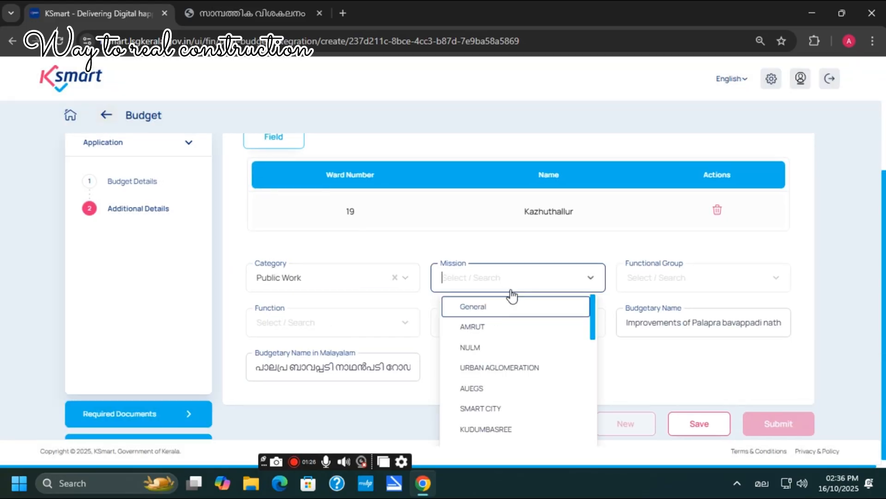
pyautogui.click(493, 313)
pyautogui.click(646, 279)
pyautogui.click(657, 309)
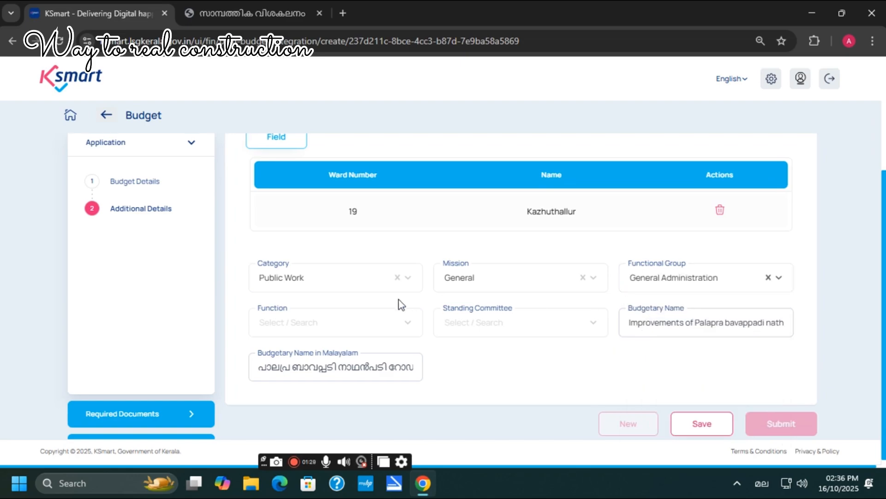
pyautogui.click(384, 323)
pyautogui.click(316, 353)
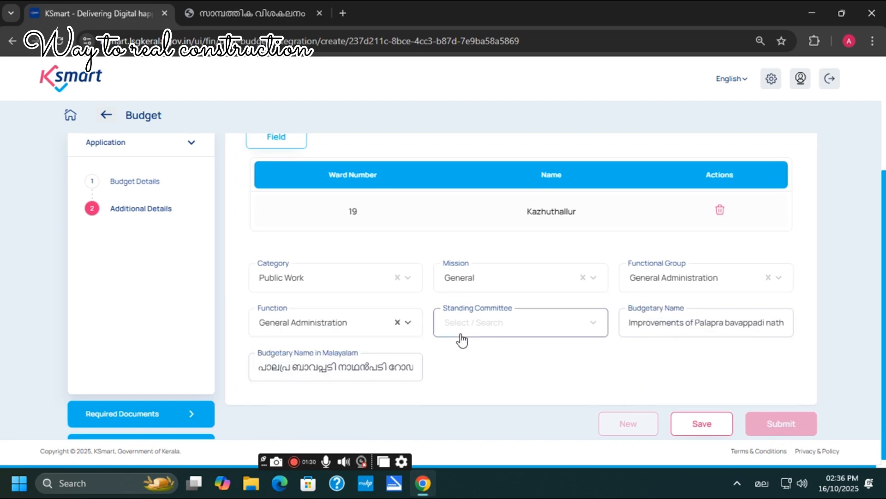
pyautogui.click(462, 323)
pyautogui.click(510, 364)
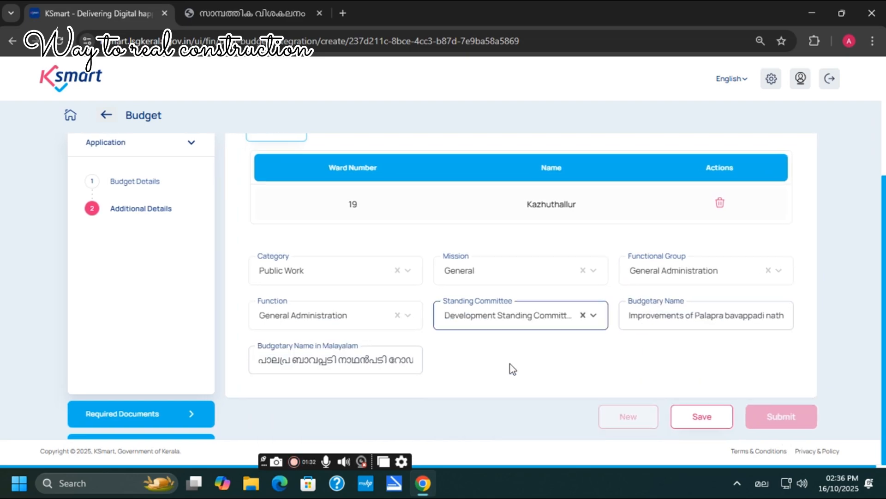
# Step: Save the additional details and return to the dashboard home
pyautogui.click(702, 425)
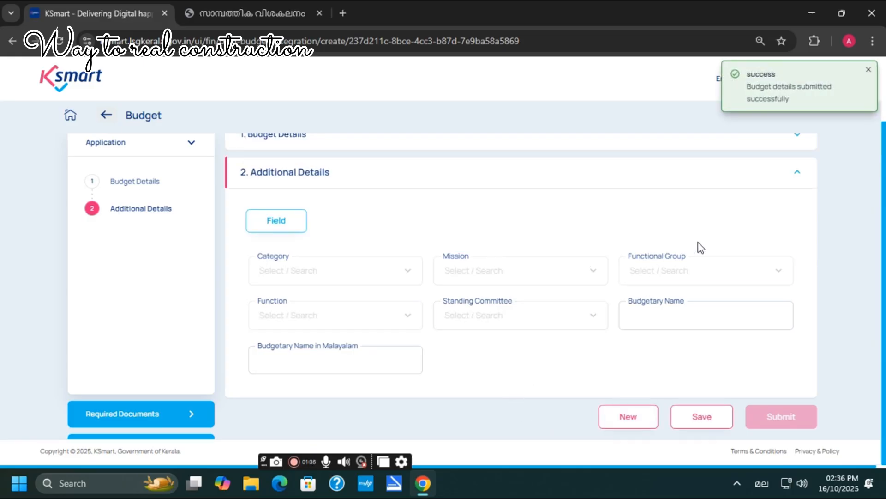
pyautogui.scroll(2, 310, 203)
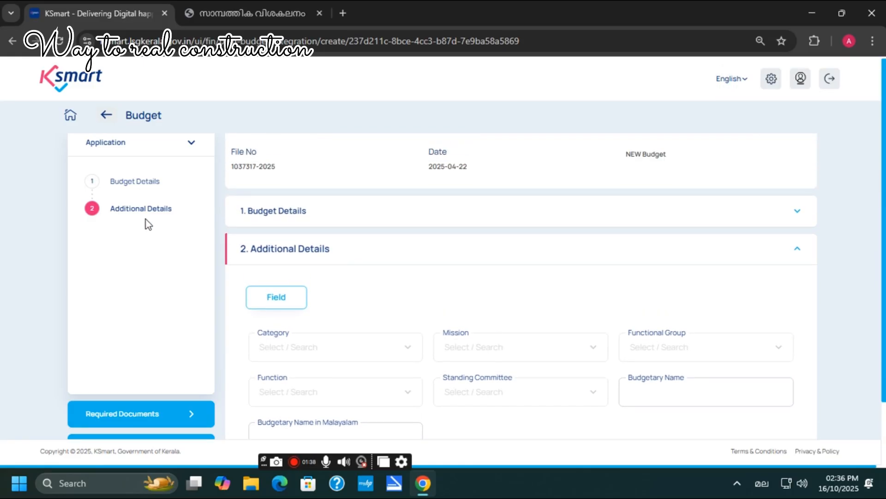
pyautogui.click(71, 116)
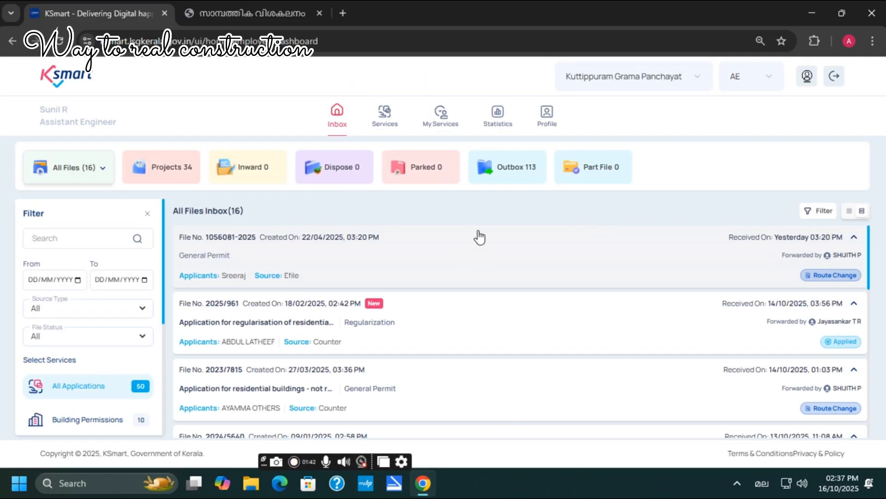
pyautogui.click(174, 175)
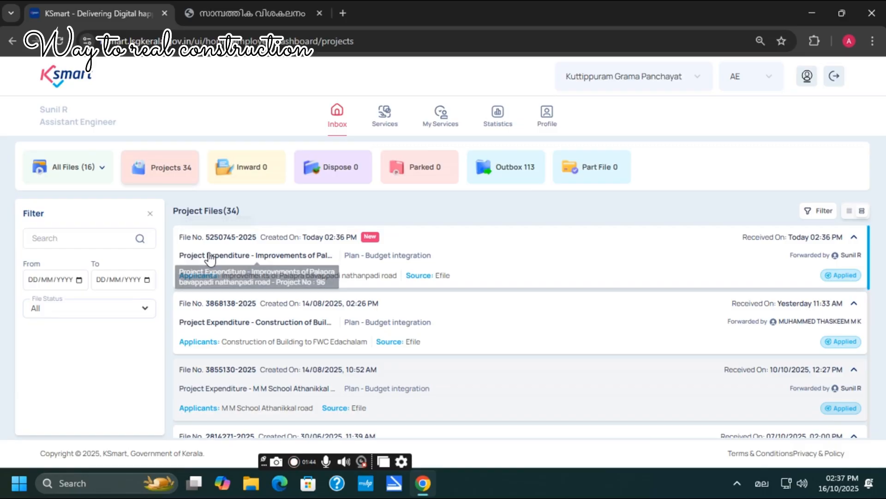
pyautogui.click(325, 265)
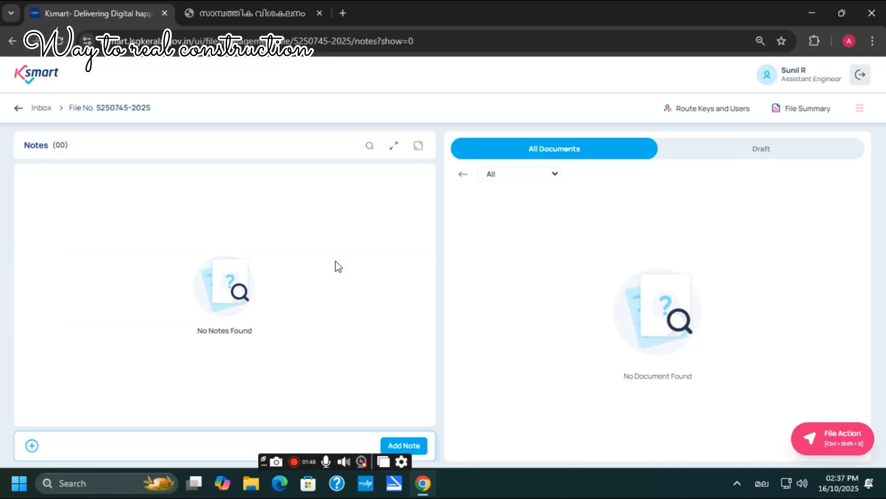
pyautogui.click(860, 109)
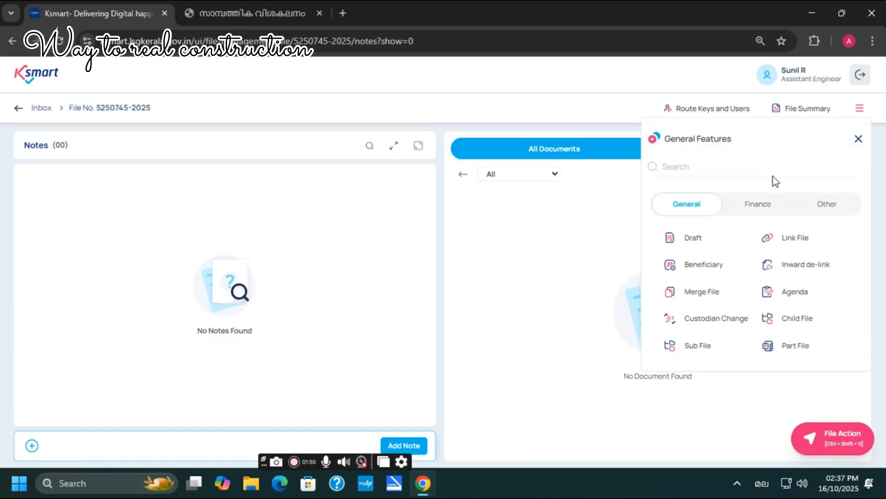
pyautogui.click(759, 210)
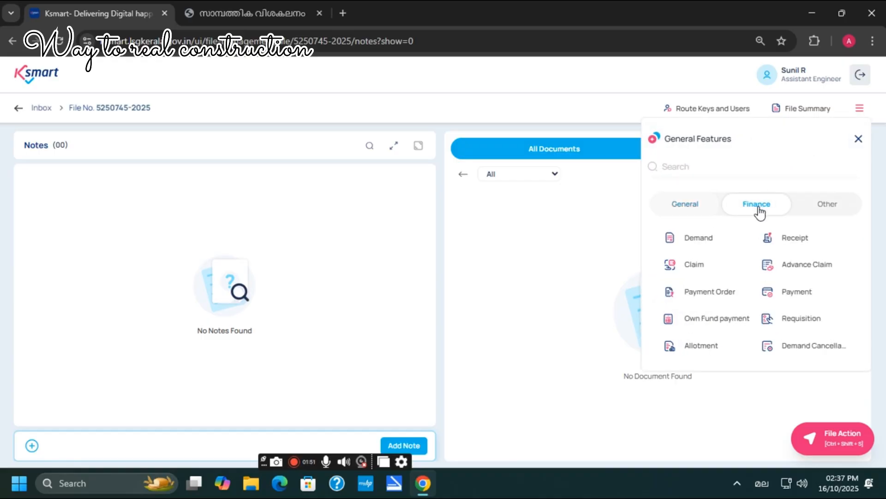
pyautogui.click(687, 210)
pyautogui.click(697, 266)
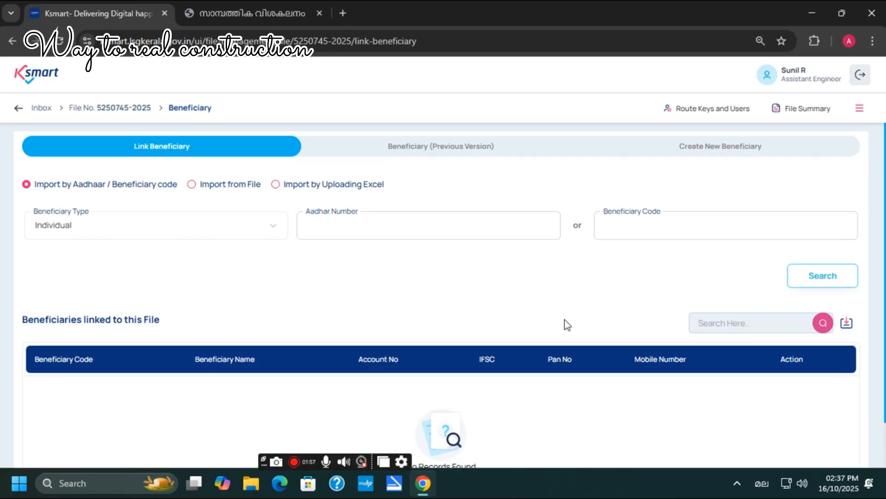
pyautogui.scroll(-1, 597, 289)
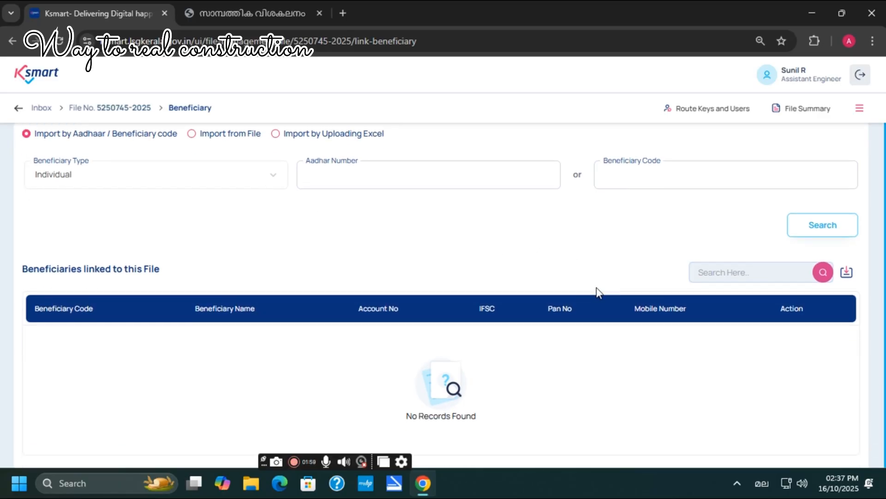
pyautogui.scroll(1, 597, 289)
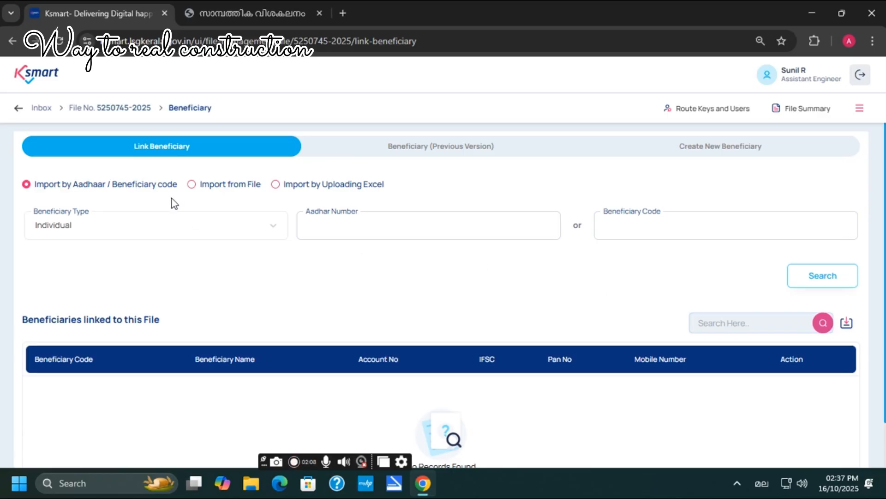
# Step: Search the beneficiary by Aadhaar number and link them to the file
pyautogui.click(397, 147)
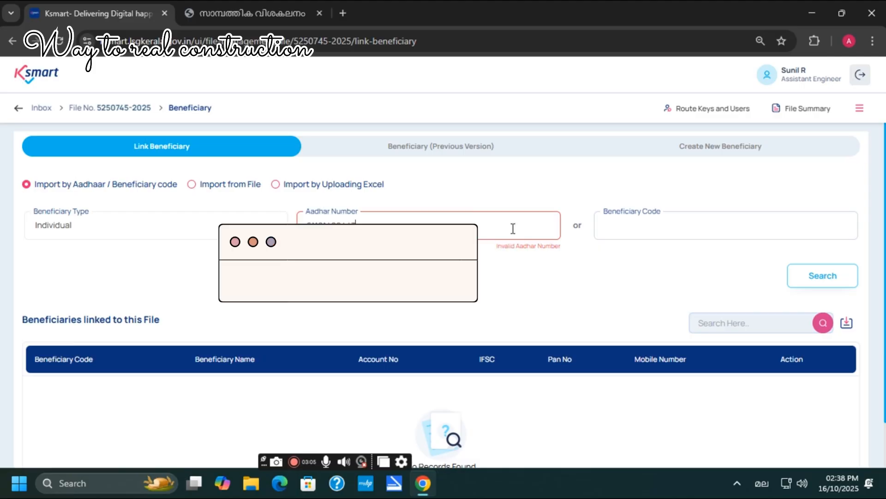
pyautogui.write('9')
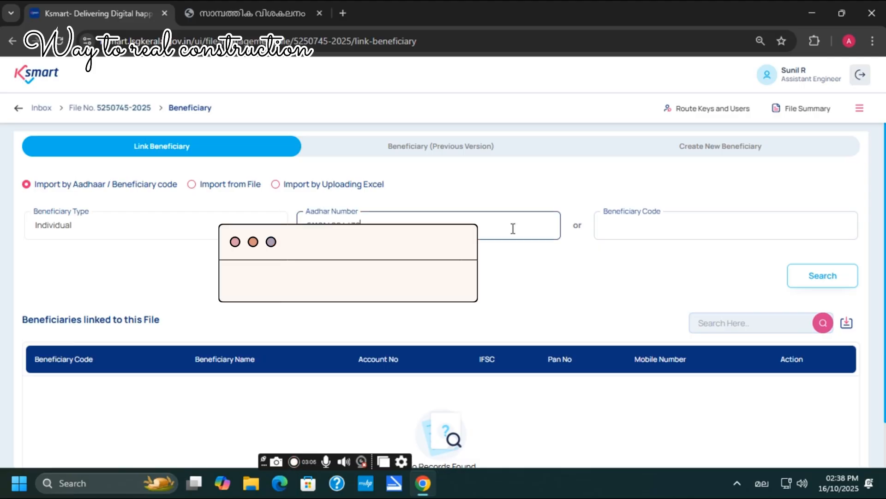
pyautogui.click(822, 275)
pyautogui.scroll(-3, 589, 258)
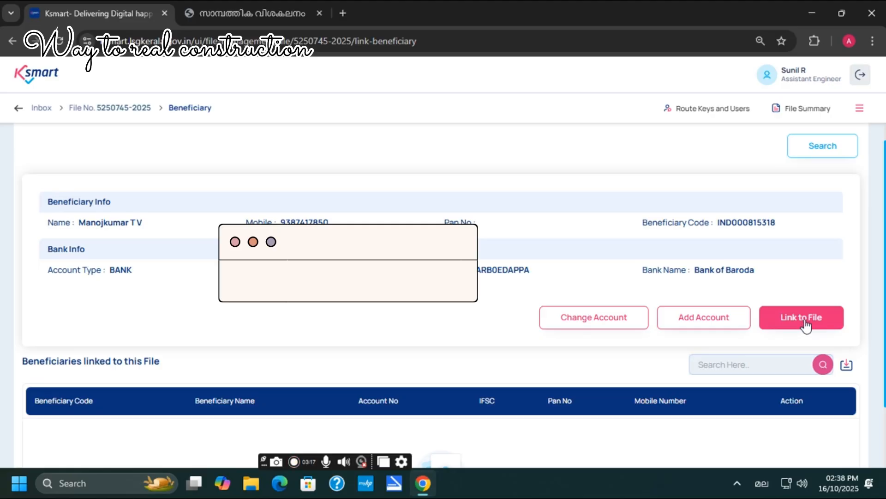
pyautogui.scroll(2, 462, 273)
pyautogui.scroll(-1, 462, 273)
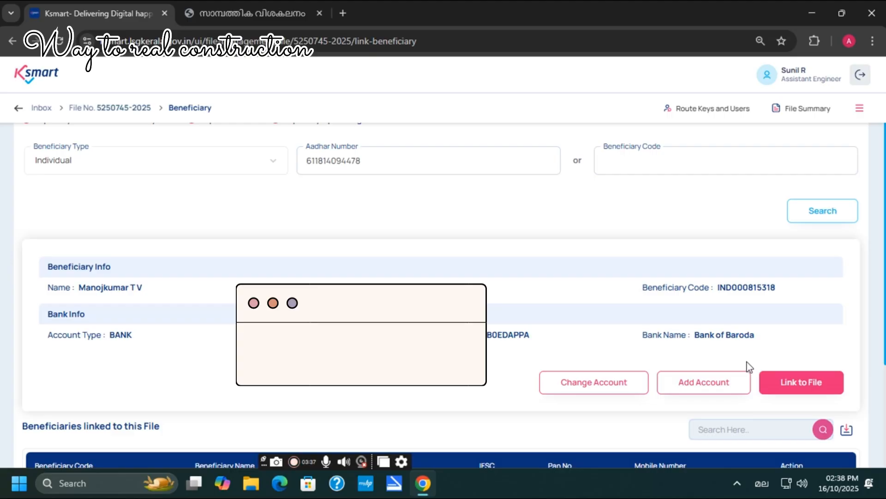
pyautogui.click(789, 387)
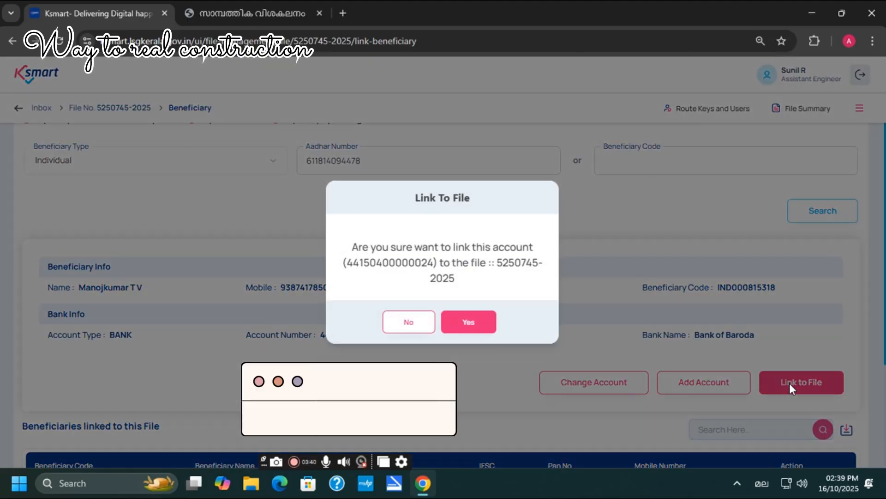
pyautogui.click(468, 323)
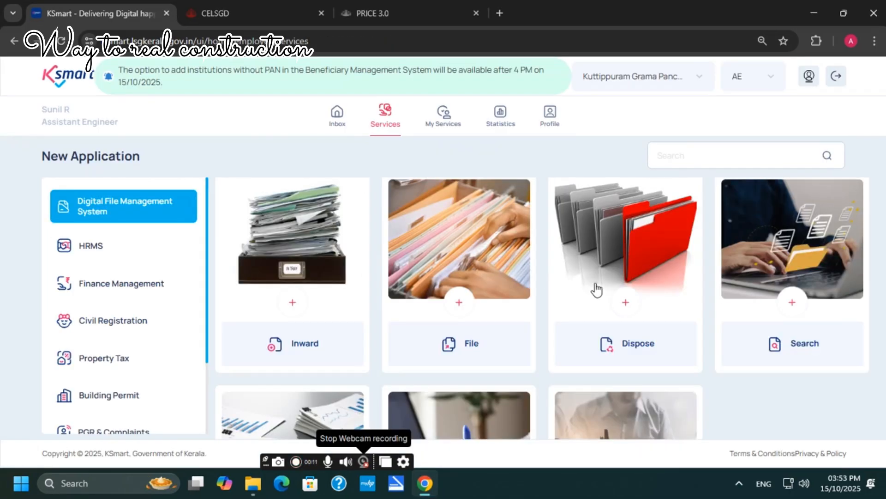
# Step: Filter the Beneficiary List by the saved Aadhaar number, copy the beneficiary code, and go home
pyautogui.scroll(-5, 593, 286)
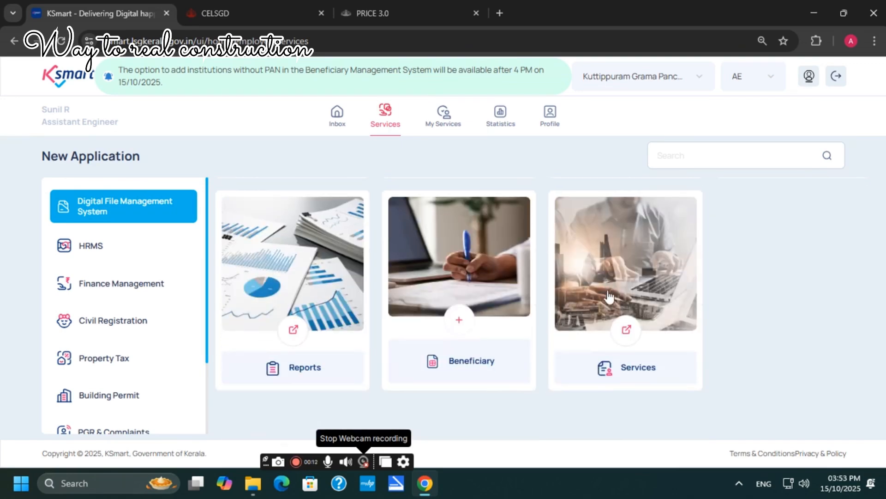
pyautogui.click(458, 323)
pyautogui.scroll(1, 457, 340)
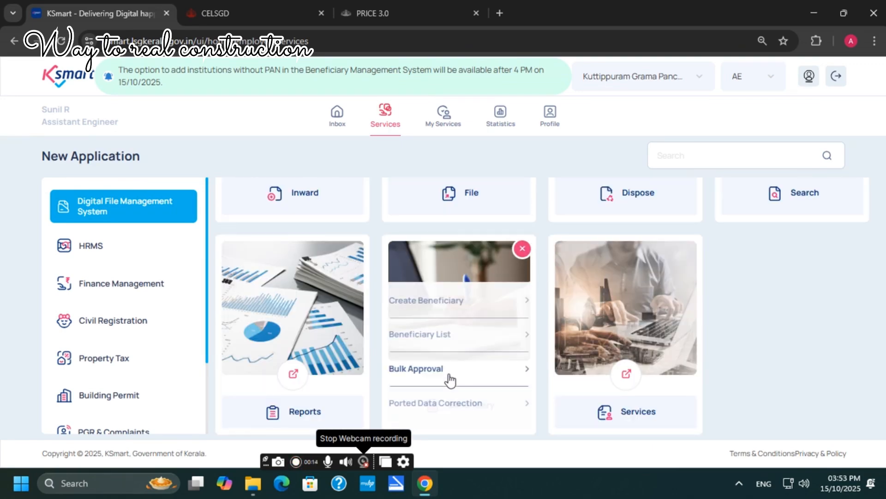
pyautogui.click(434, 324)
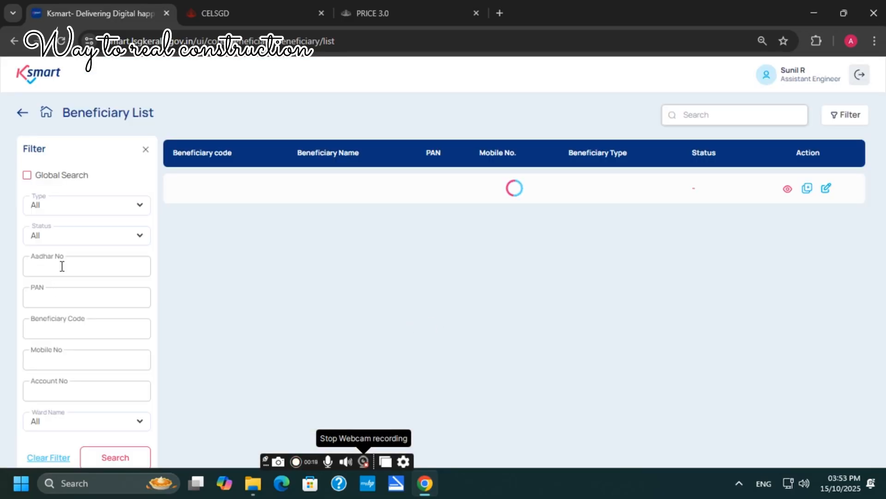
pyautogui.click(62, 267)
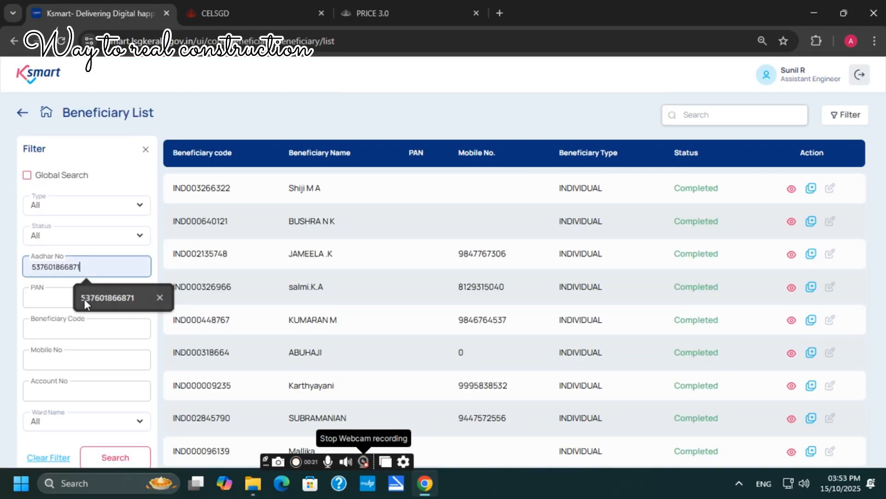
pyautogui.click(84, 298)
pyautogui.click(116, 457)
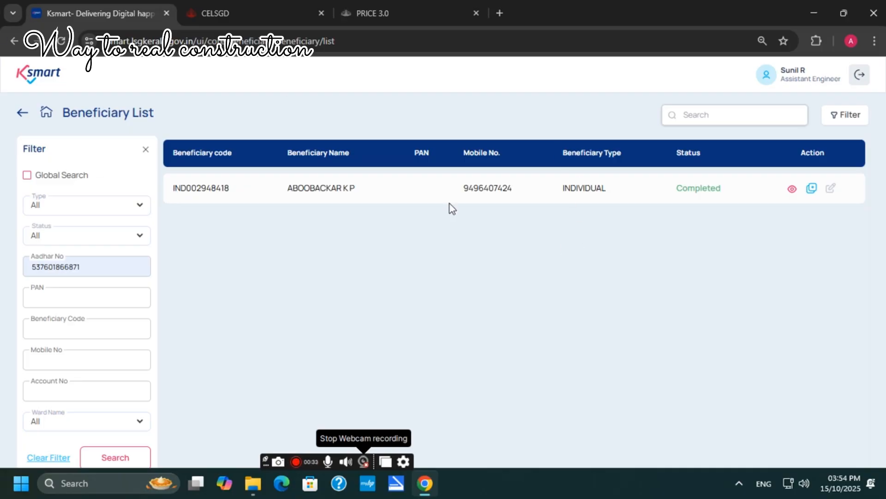
pyautogui.moveTo(170, 193); pyautogui.dragTo(228, 198)
pyautogui.hotkey('ctrl', 'c')
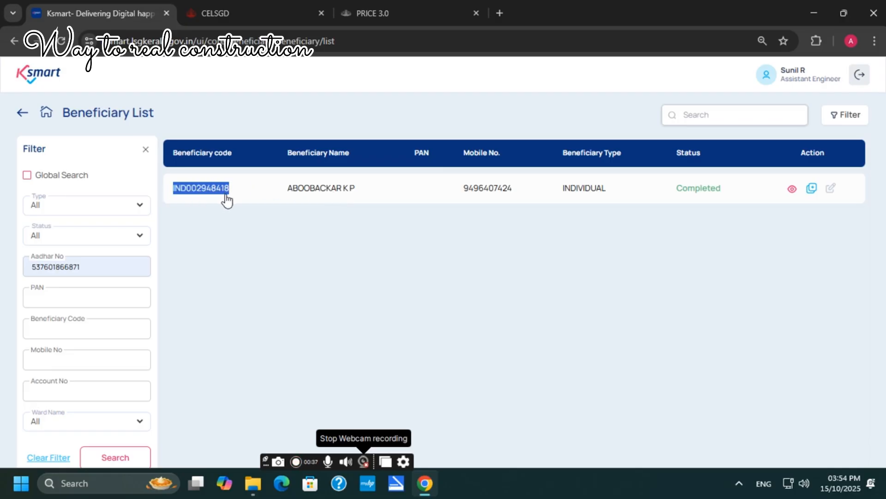
pyautogui.click(46, 115)
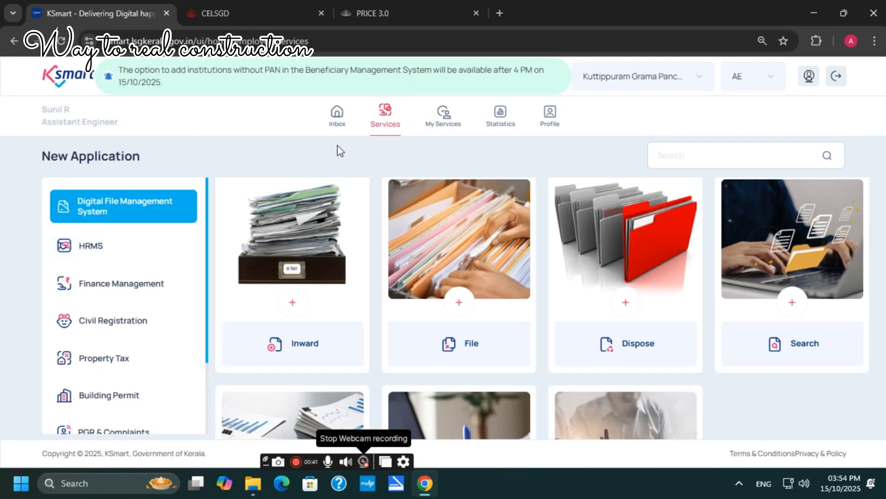
pyautogui.click(338, 121)
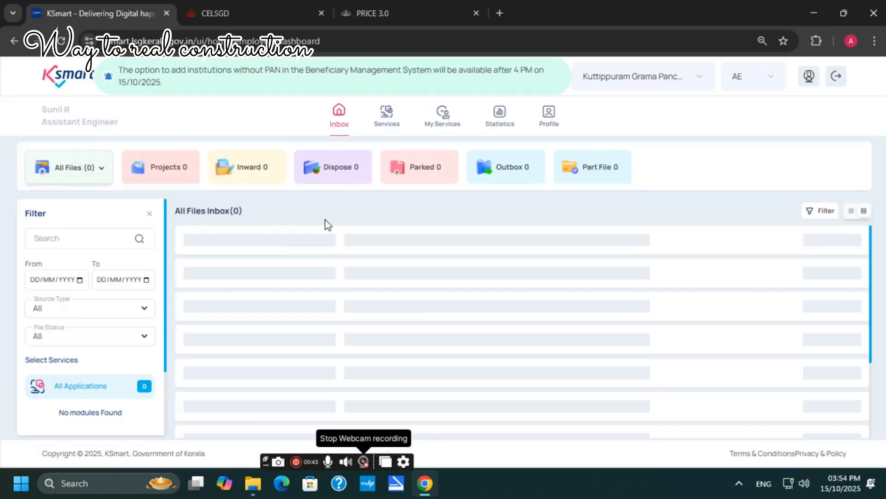
pyautogui.click(180, 168)
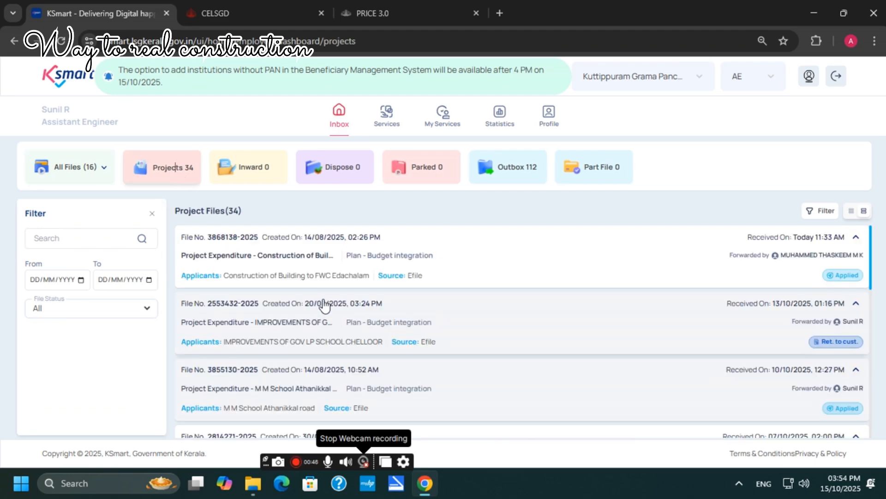
pyautogui.click(279, 321)
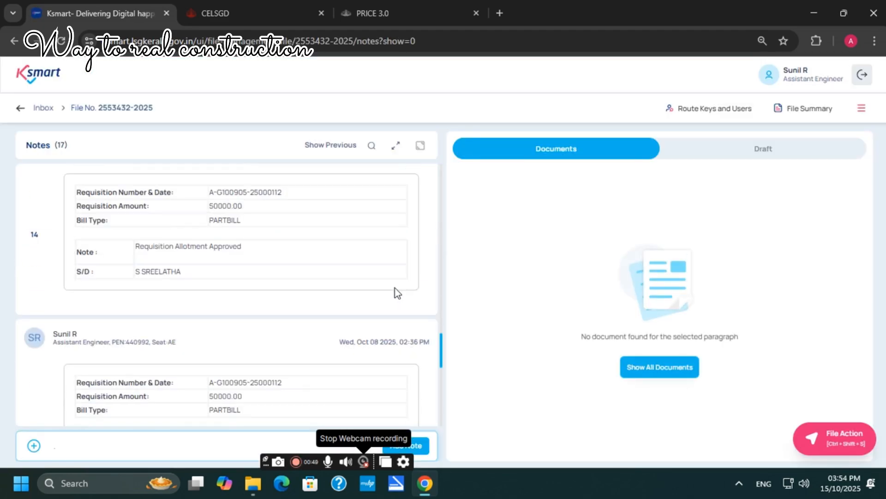
pyautogui.click(859, 111)
pyautogui.click(702, 270)
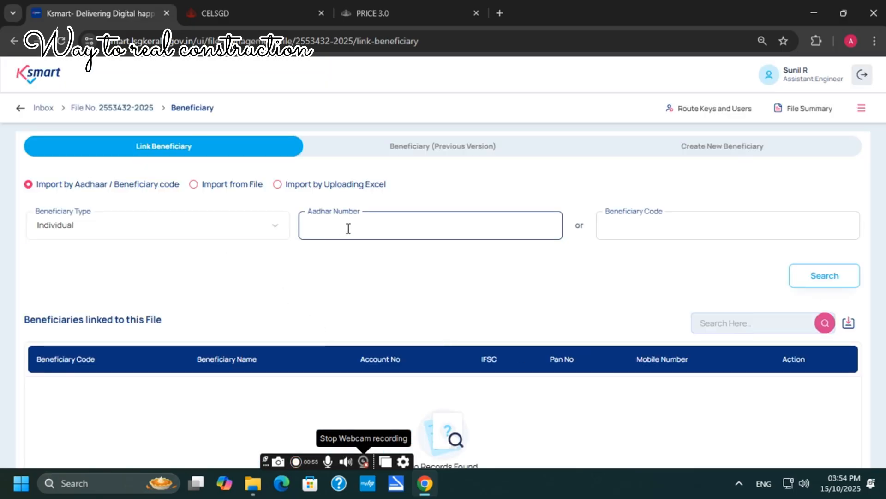
# Step: Search by the pasted beneficiary code and link their State Bank of India account to the file
pyautogui.click(619, 223)
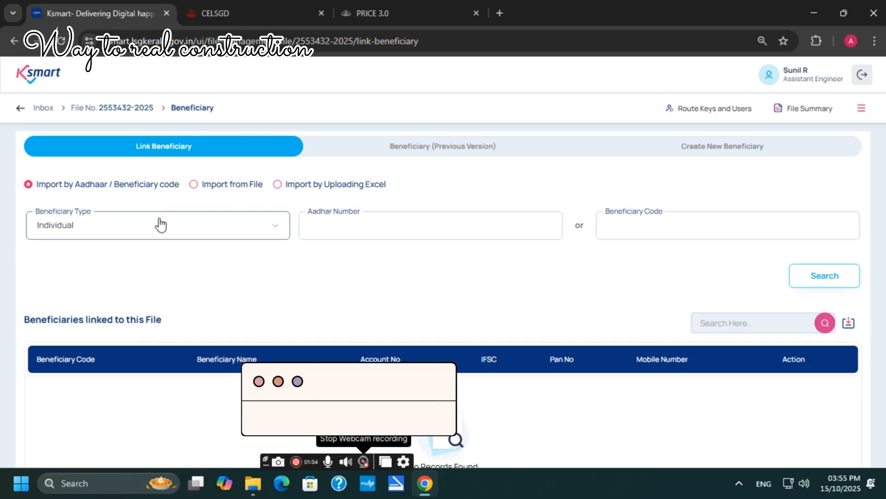
pyautogui.click(644, 230)
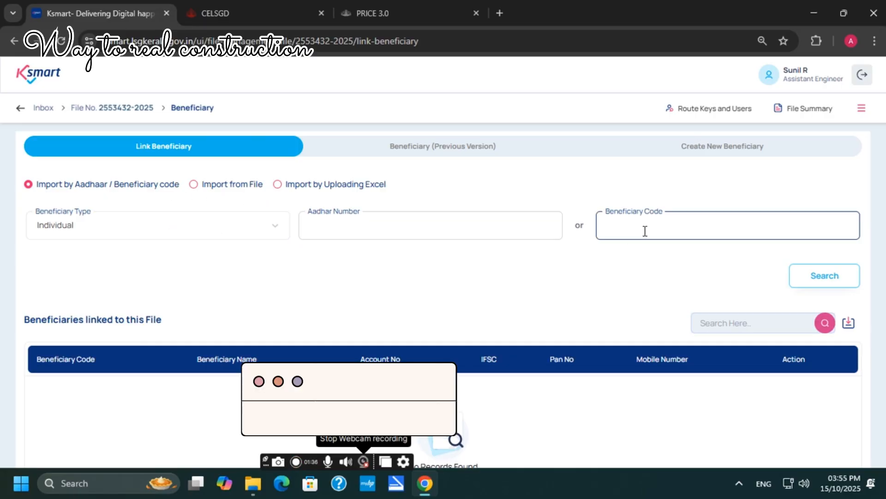
pyautogui.hotkey('ctrl', 'v')
pyautogui.click(814, 279)
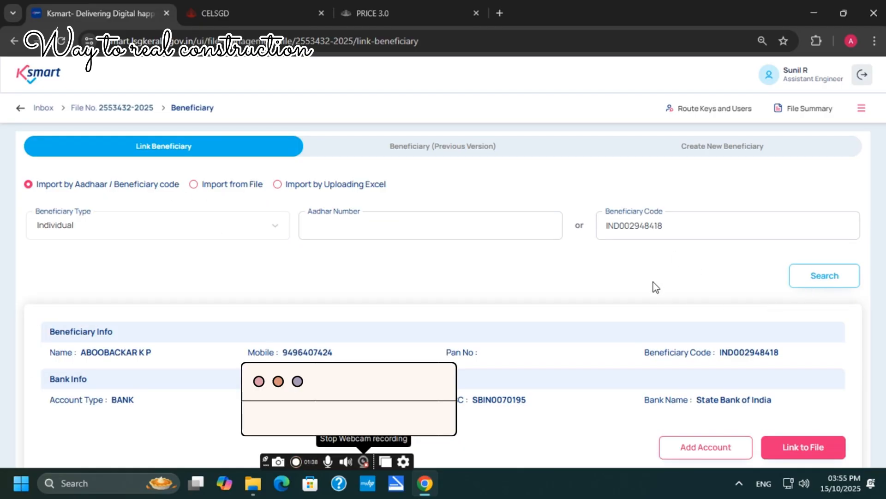
pyautogui.scroll(-3, 655, 286)
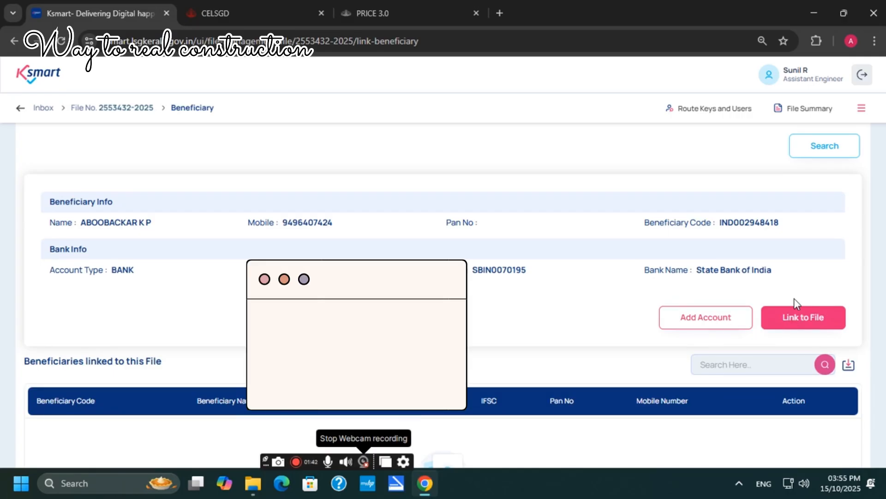
pyautogui.scroll(3, 795, 305)
pyautogui.click(718, 229)
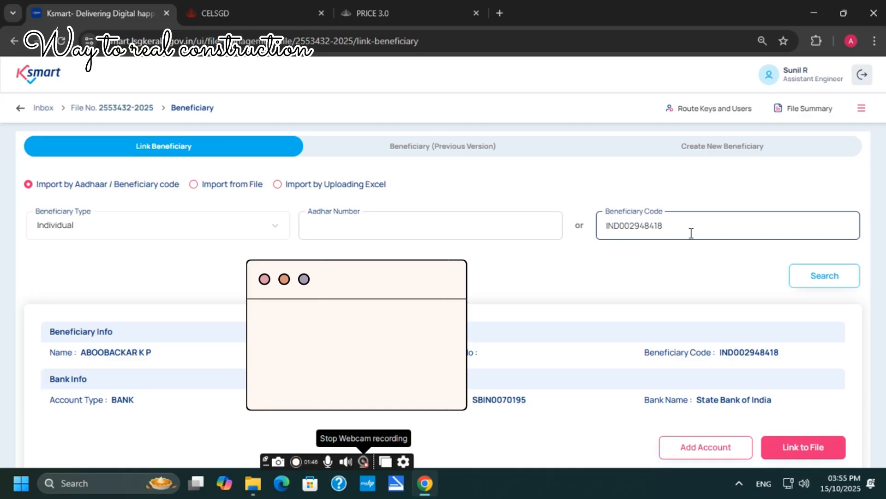
pyautogui.click(798, 280)
pyautogui.scroll(-3, 804, 289)
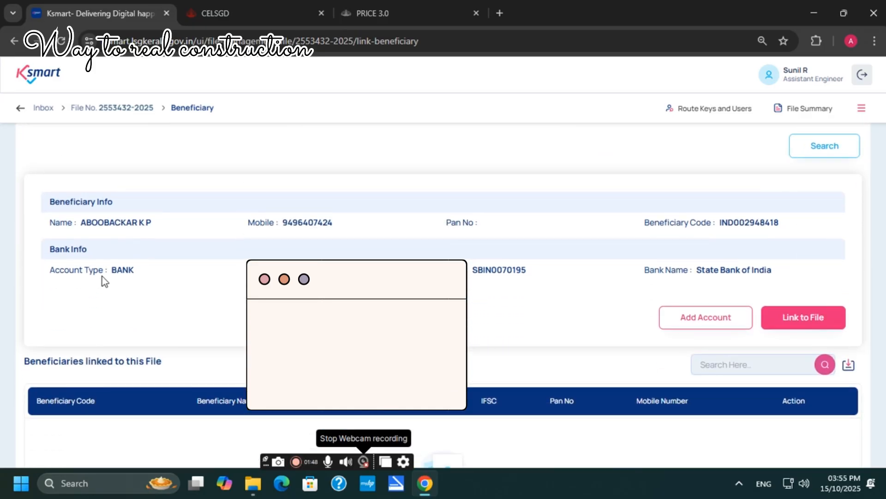
pyautogui.click(799, 325)
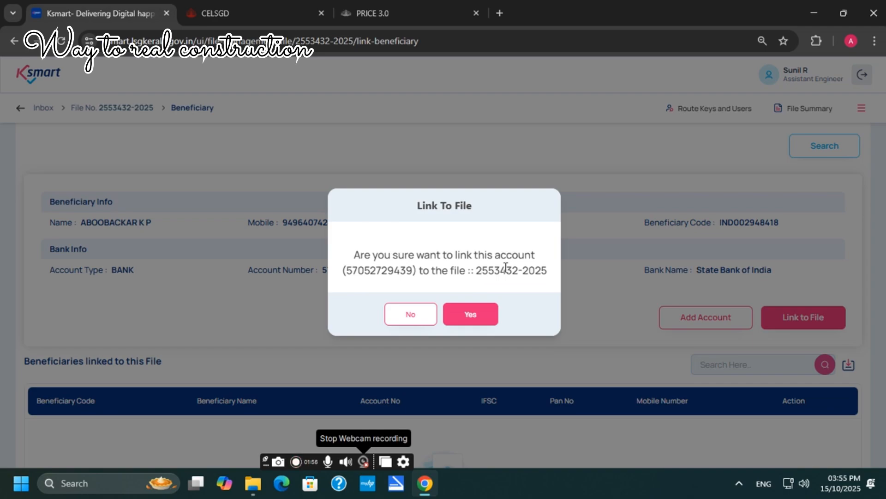
pyautogui.click(466, 314)
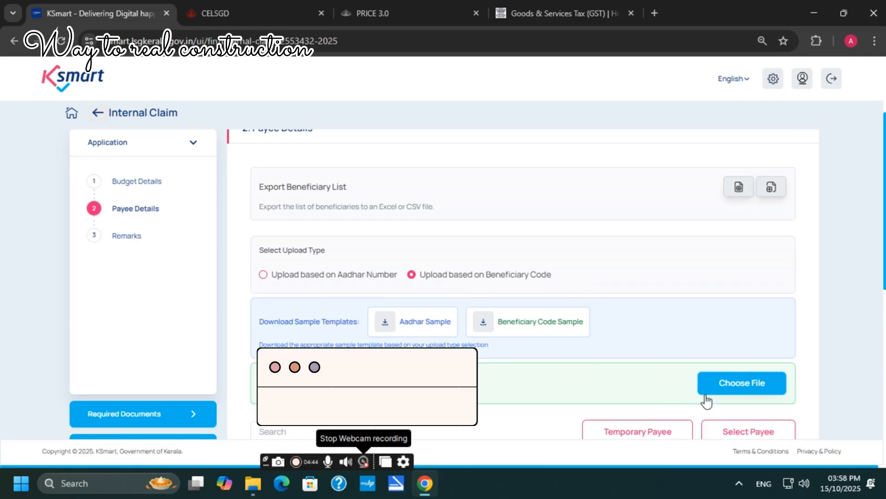
# Step: Select the linked beneficiary in the Select Payee dialog and add them to the claim
pyautogui.scroll(-3, 674, 333)
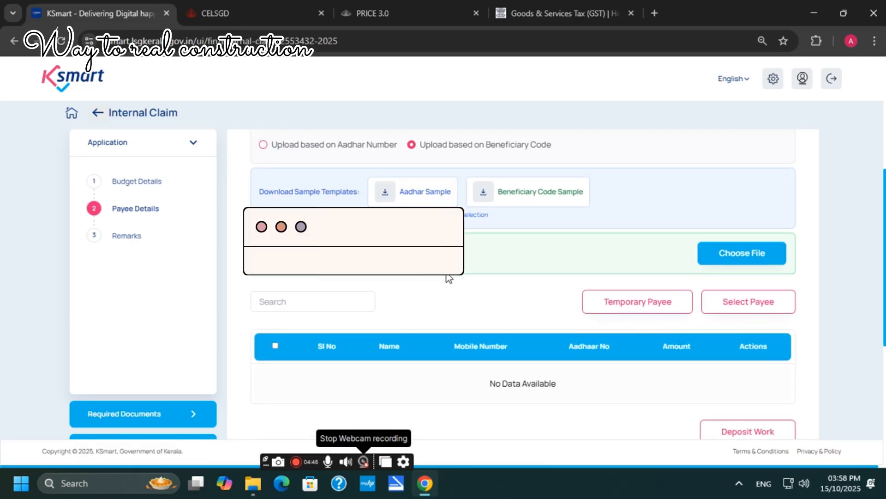
pyautogui.click(745, 302)
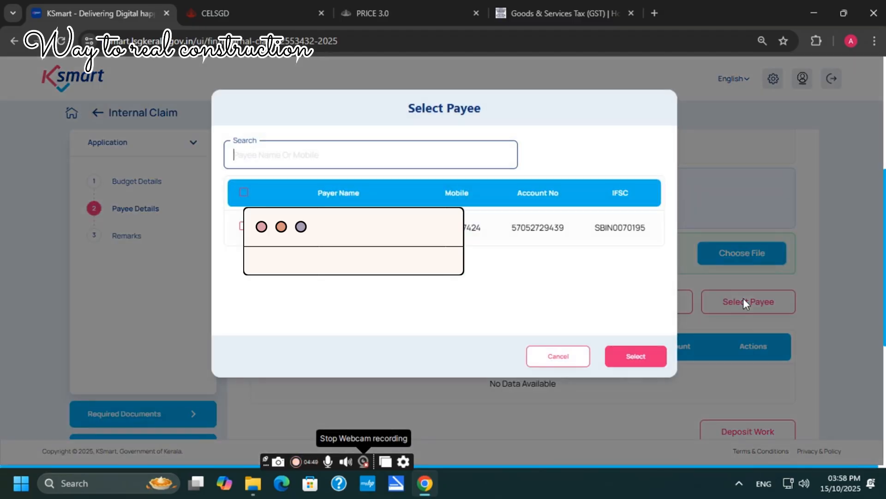
pyautogui.click(241, 226)
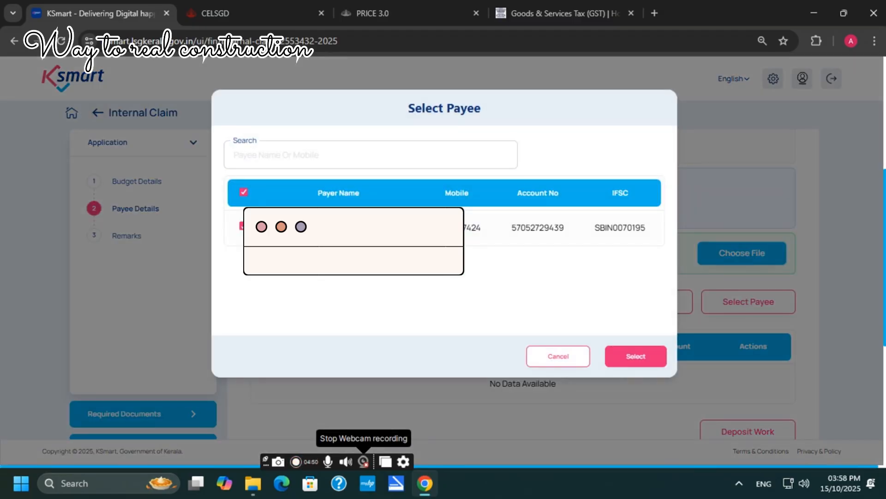
pyautogui.click(631, 359)
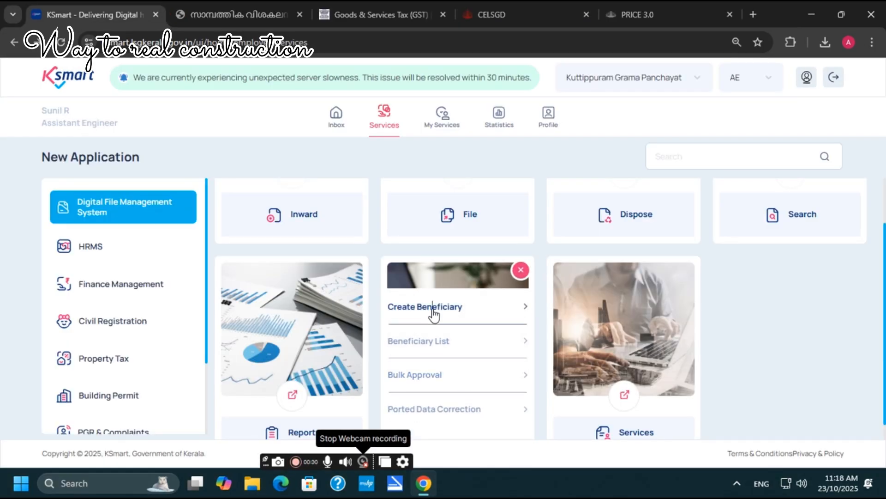
# Step: Create a beneficiary, fill the name from autofill suggestions, and authenticate it
pyautogui.click(431, 311)
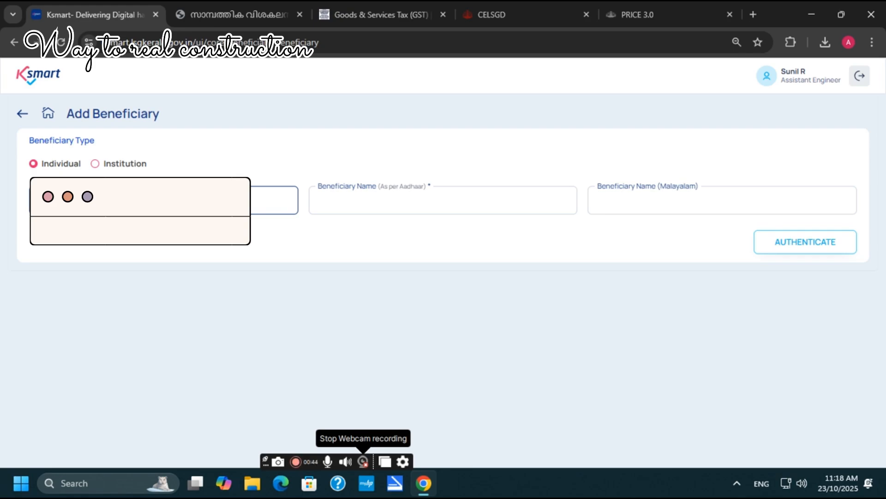
pyautogui.click(366, 203)
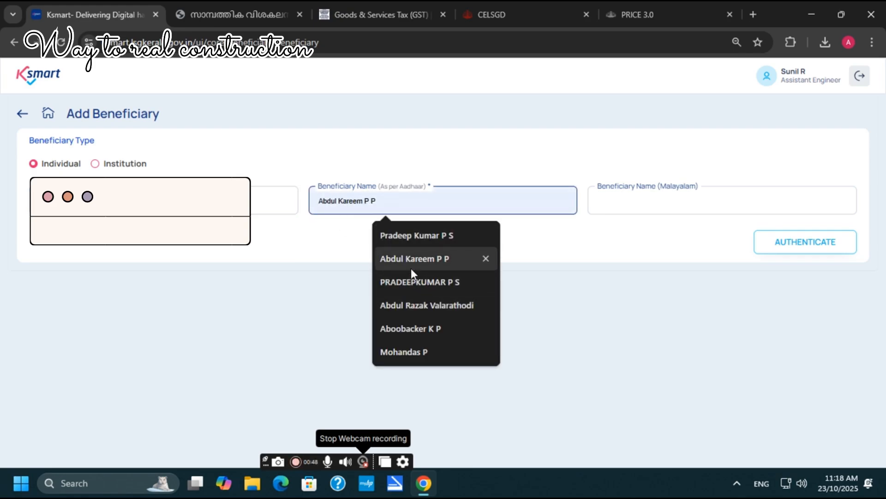
pyautogui.write('M')
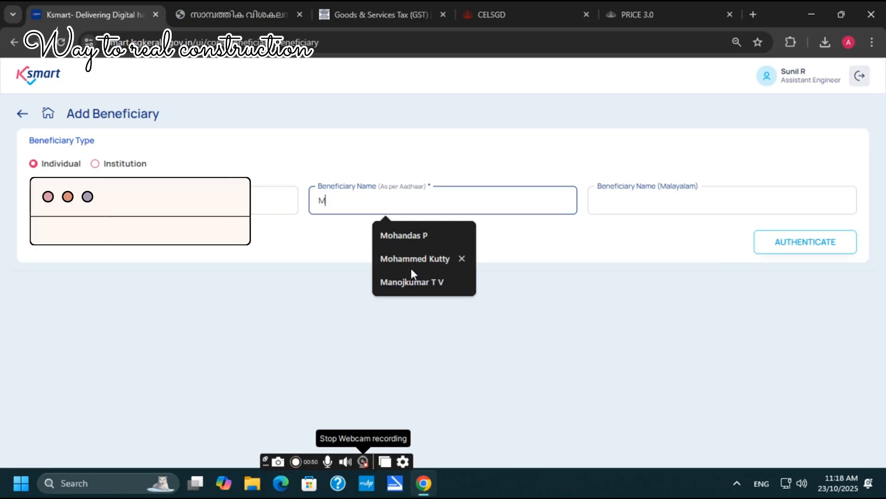
pyautogui.click(409, 280)
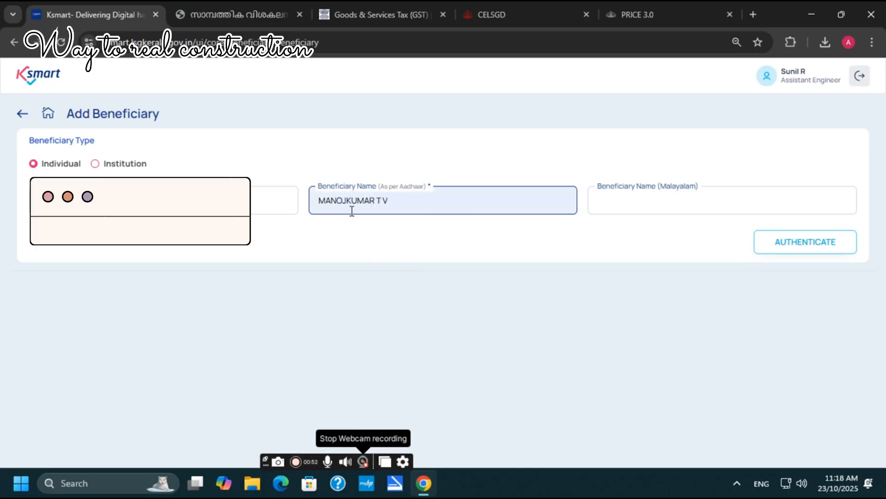
pyautogui.click(811, 251)
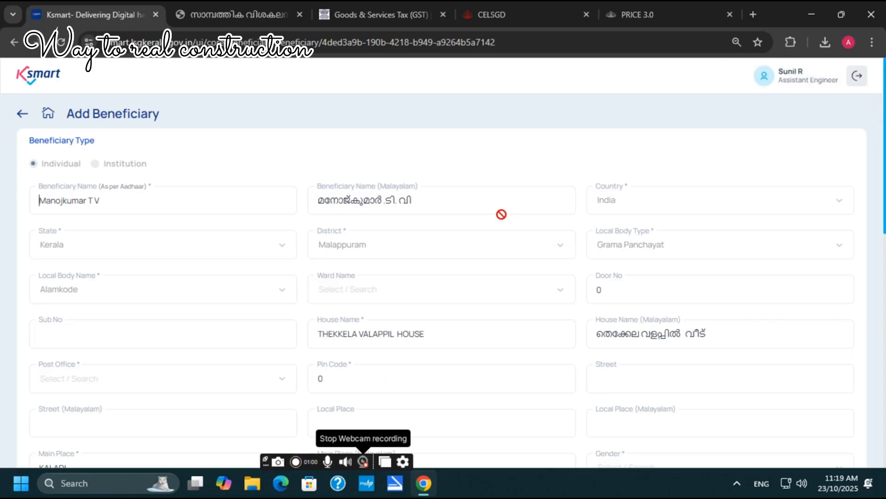
# Step: Scroll past the three existing bank accounts and choose + Add Account
pyautogui.scroll(-10, 490, 249)
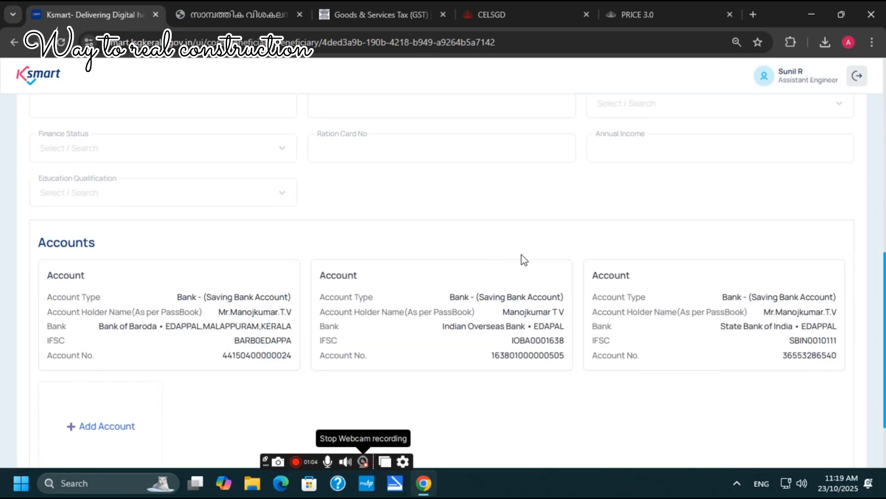
pyautogui.scroll(3, 566, 270)
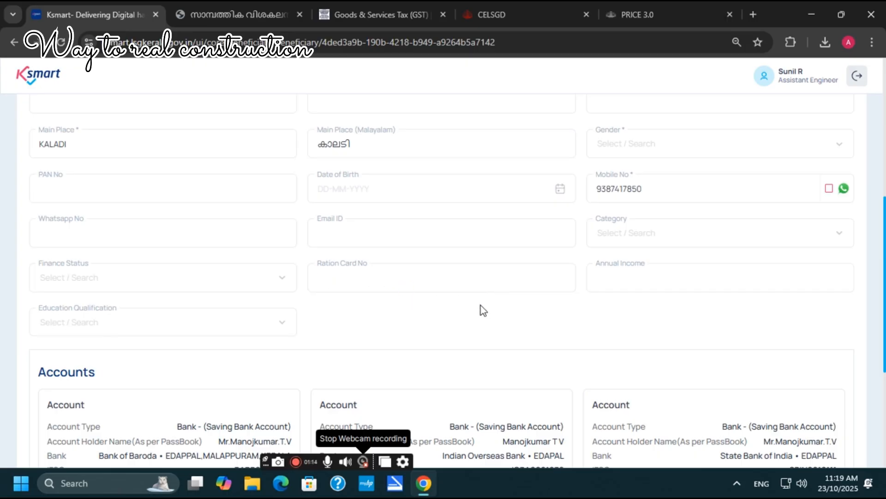
pyautogui.scroll(-1, 482, 311)
pyautogui.scroll(-2, 483, 311)
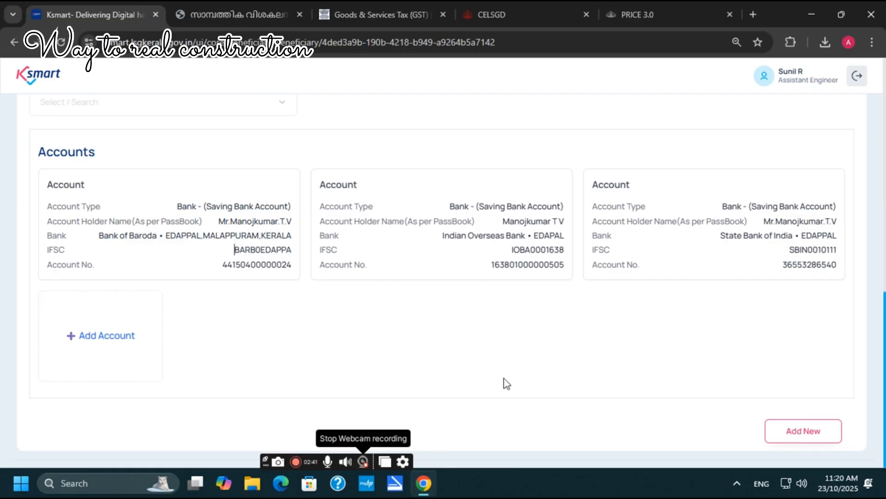
pyautogui.click(103, 336)
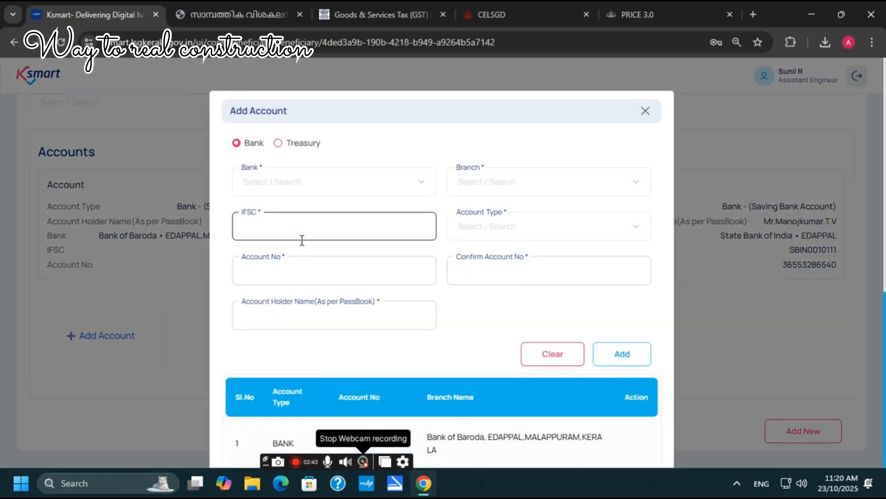
# Step: Set the new account to Bank of Baroda, IFSC BARB0EDAPPA (Edappal), Saving Bank Account type
pyautogui.click(329, 184)
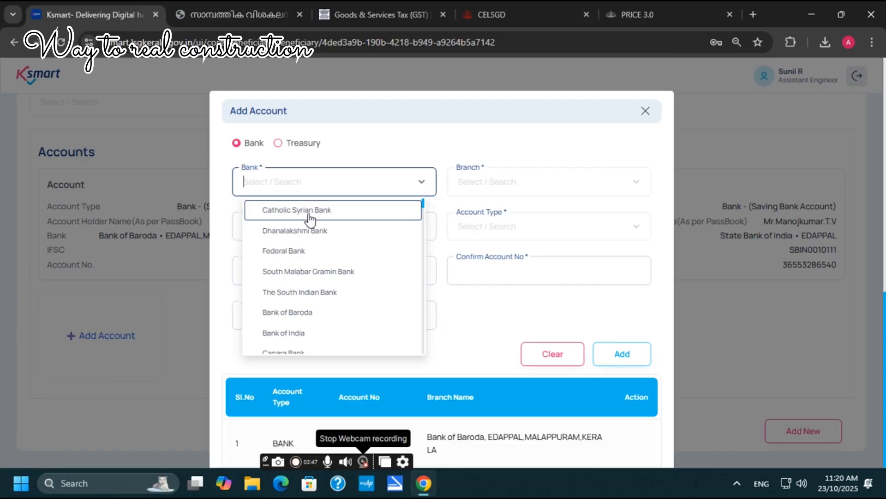
pyautogui.write('bank')
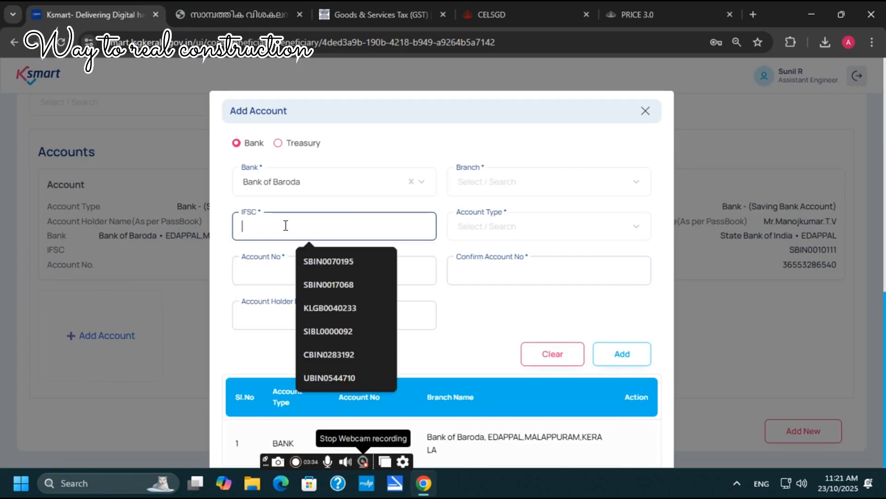
pyautogui.write('BAR')
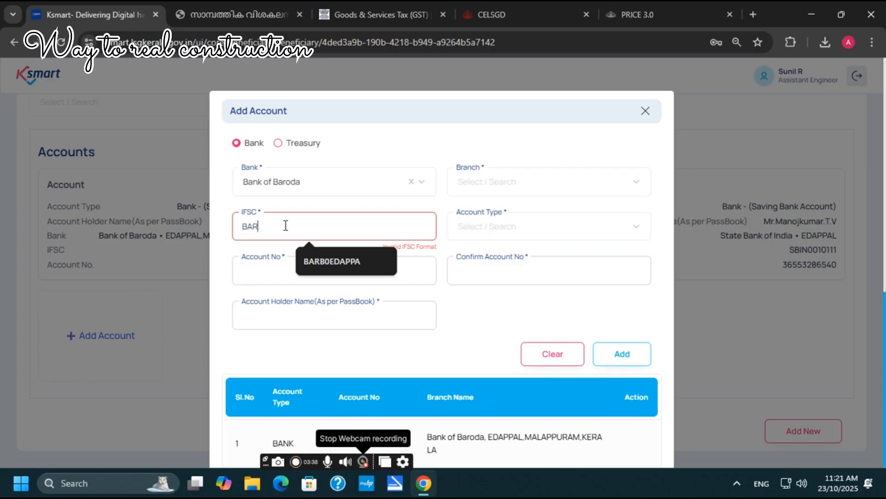
pyautogui.scroll(-1, 286, 226)
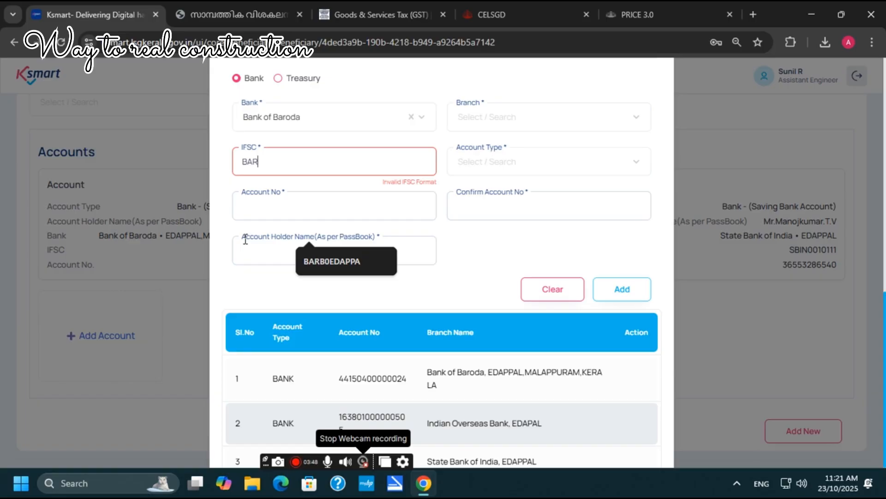
pyautogui.click(327, 262)
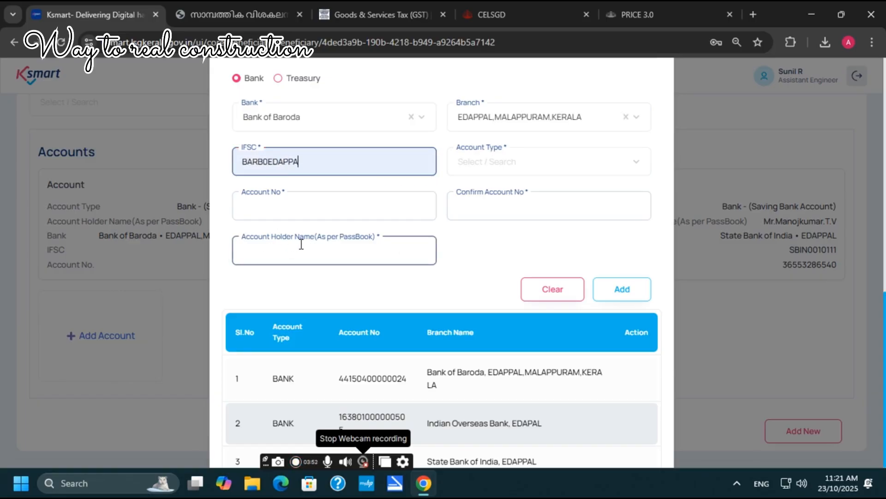
pyautogui.click(500, 164)
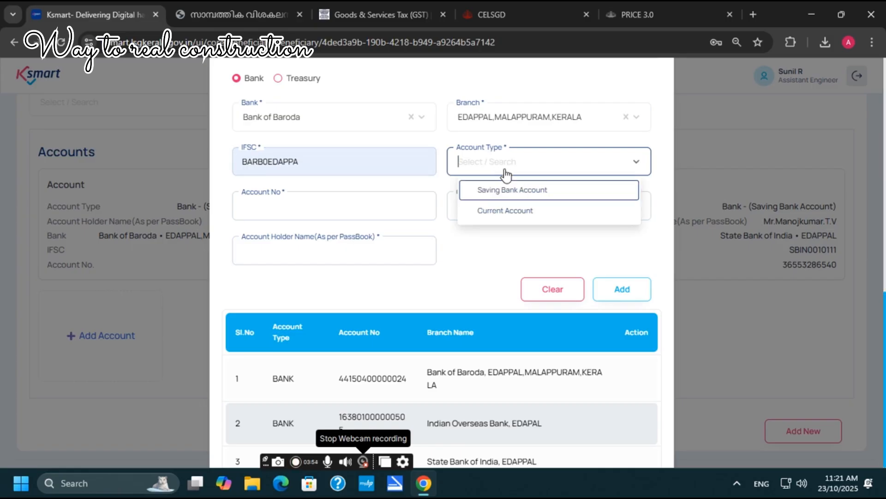
pyautogui.click(504, 189)
pyautogui.click(397, 212)
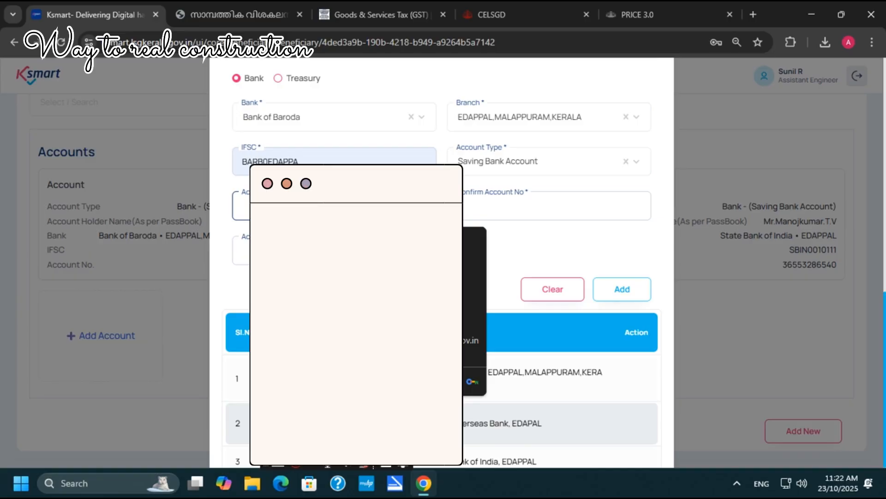
# Step: Enter and confirm the bank account number, then start typing the account holder's name
pyautogui.write('••')
pyautogui.click(520, 204)
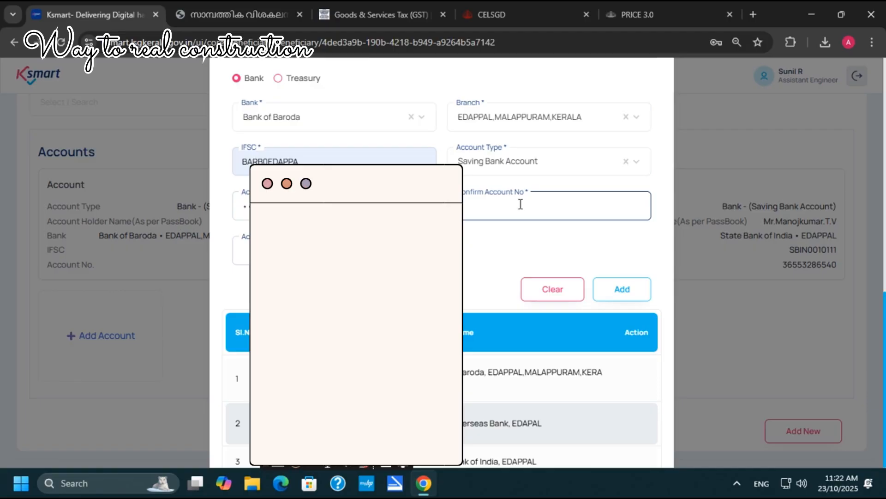
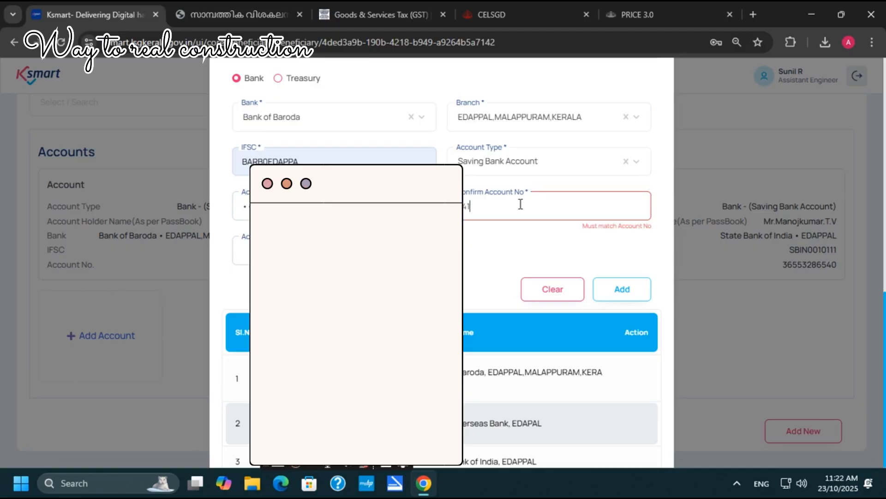
pyautogui.press('Tab')
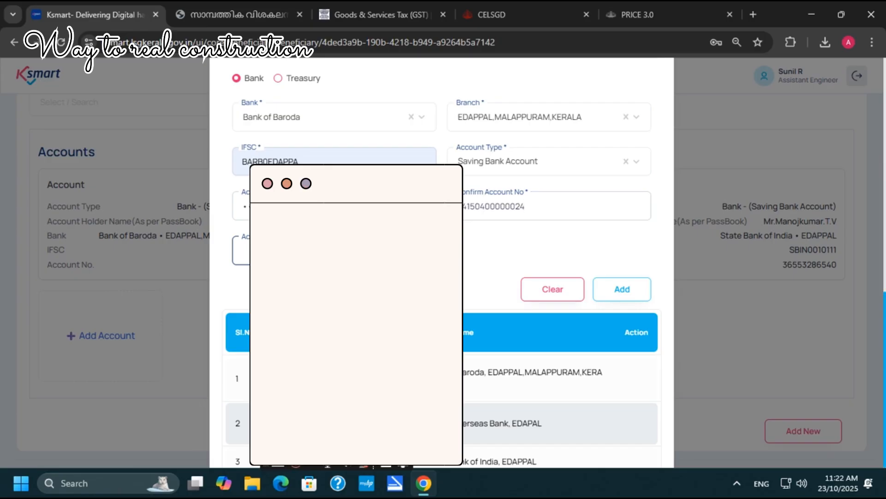
pyautogui.write('m')
pyautogui.press('BackSpace')
pyautogui.write('M')
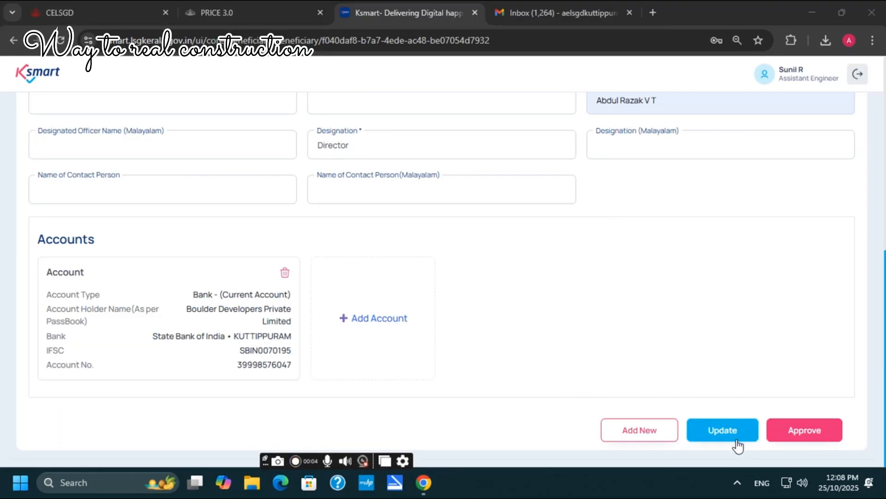
# Step: Approve the institution beneficiary record and confirm the approval
pyautogui.click(813, 432)
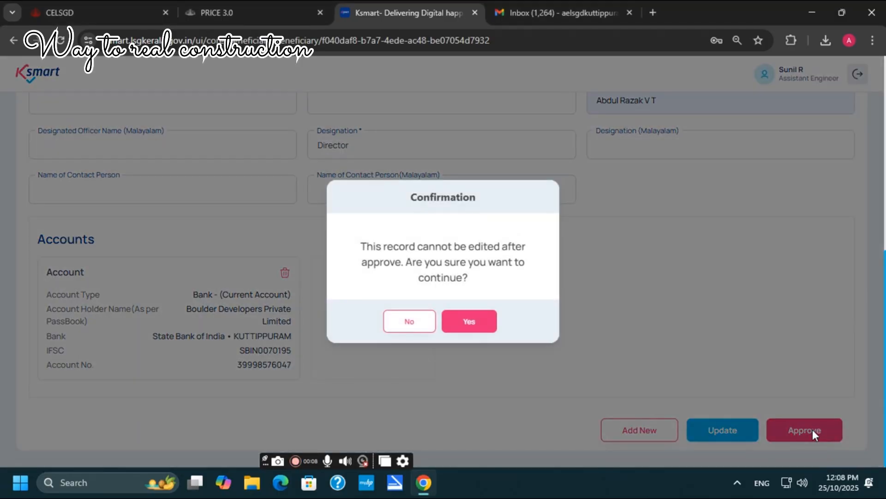
pyautogui.click(457, 322)
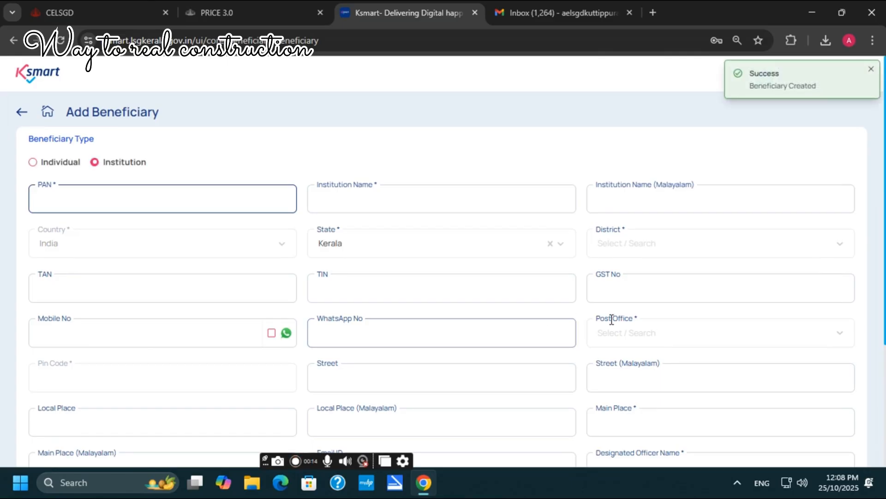
pyautogui.scroll(-4, 611, 319)
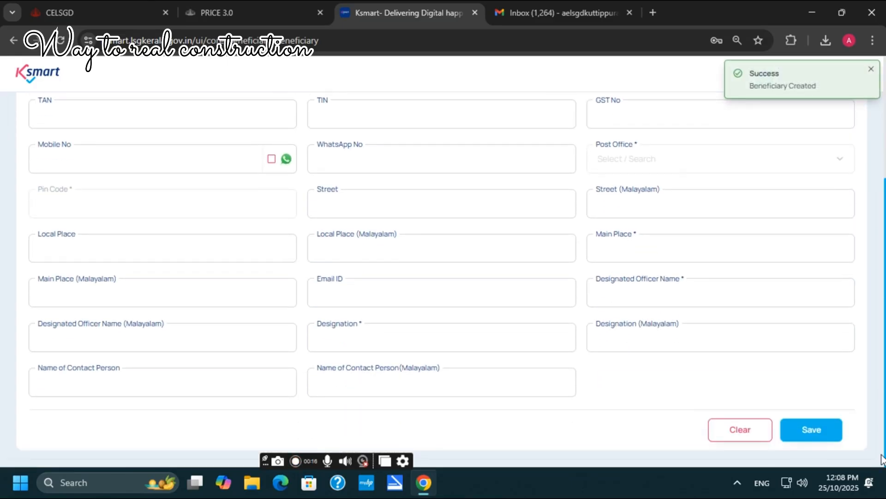
# Step: Try saving the emptied beneficiary form and review the required-field errors
pyautogui.click(817, 436)
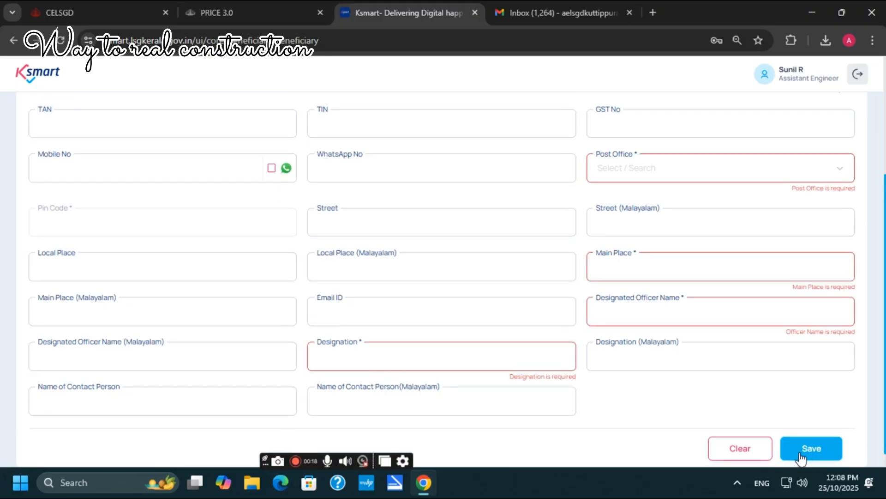
pyautogui.scroll(-1, 382, 291)
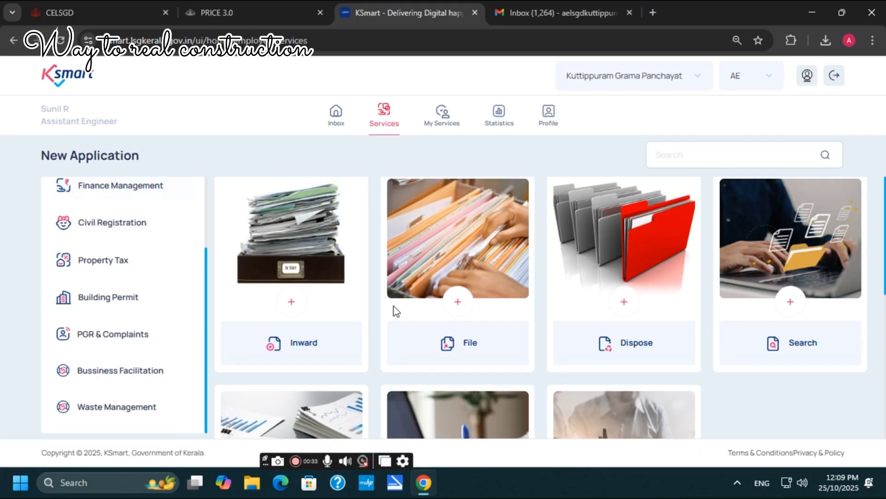
pyautogui.scroll(-2, 600, 344)
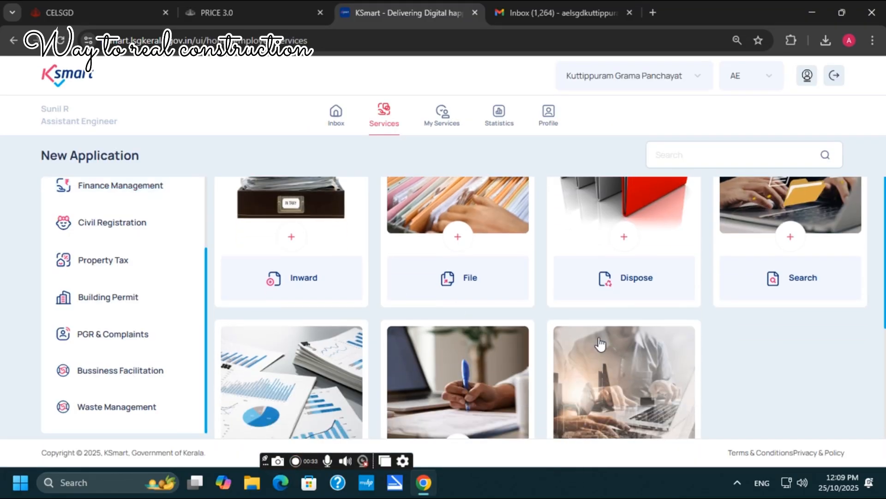
# Step: Filter the Beneficiary List by Boulder Developers Private Limited's PAN
pyautogui.scroll(-3, 600, 344)
pyautogui.click(460, 321)
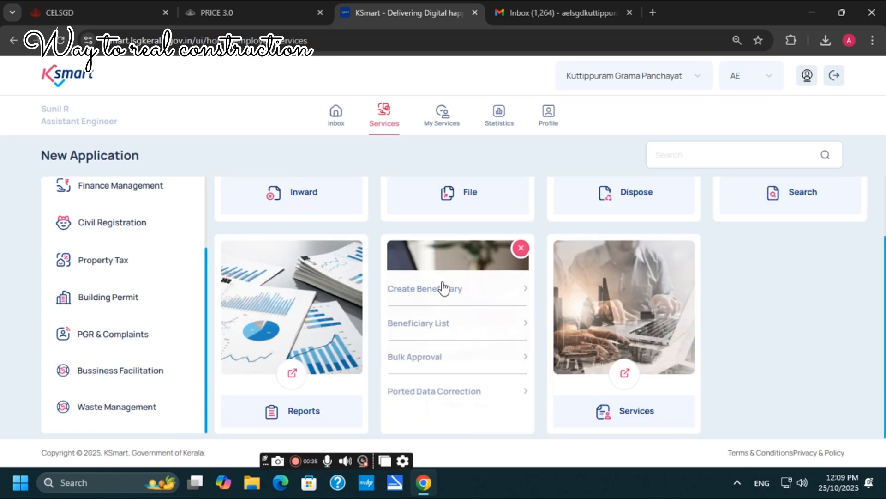
pyautogui.click(424, 322)
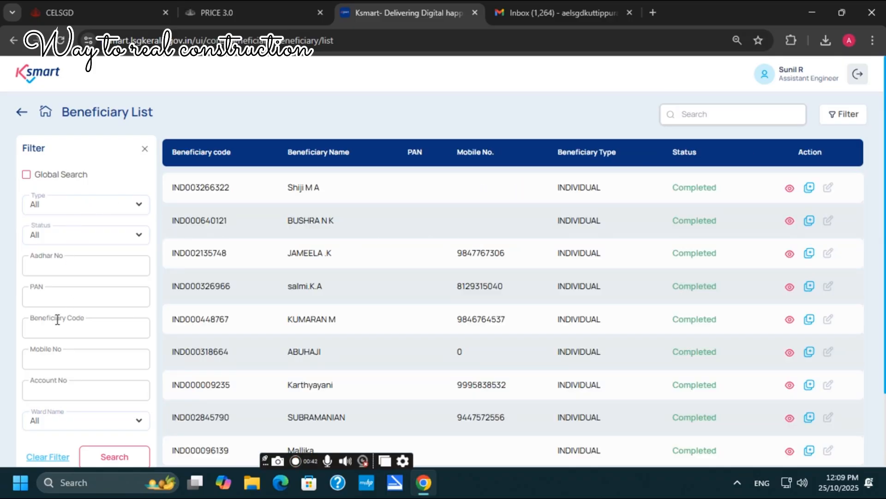
pyautogui.click(60, 298)
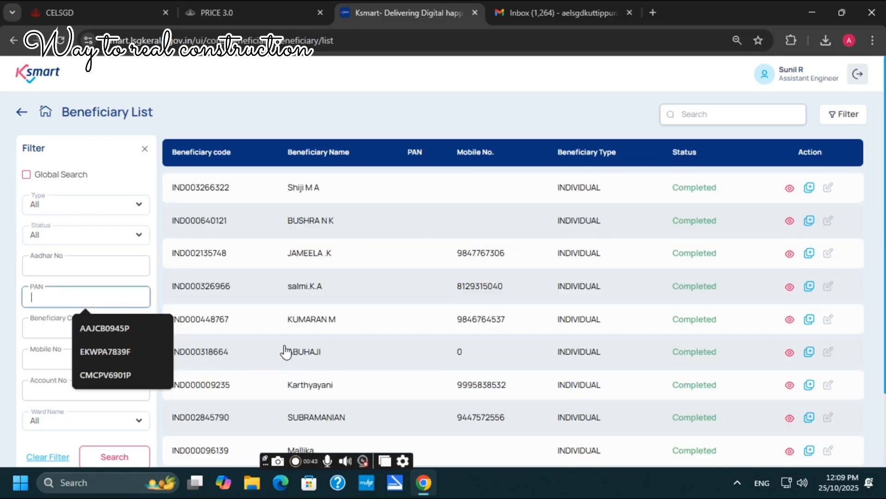
pyautogui.click(115, 329)
pyautogui.scroll(-2, 208, 390)
pyautogui.click(115, 369)
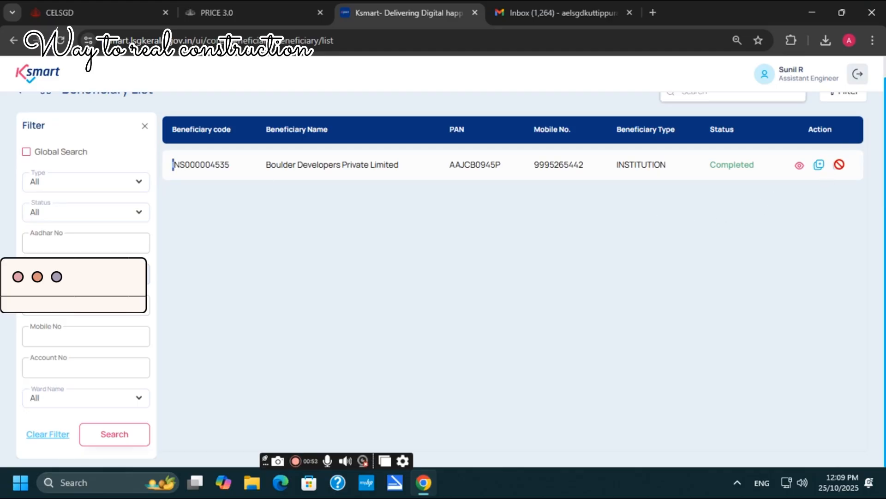
# Step: View the matching INSTITUTION beneficiary's details, then select its beneficiary code
pyautogui.click(799, 165)
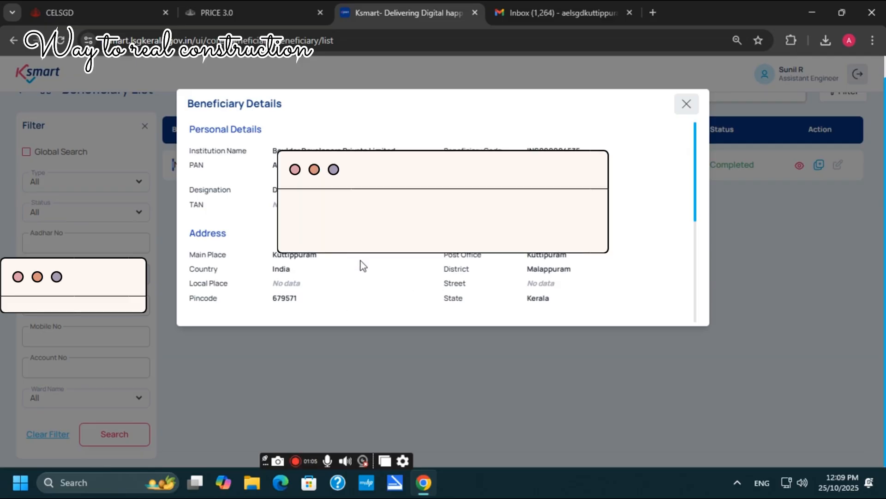
pyautogui.click(716, 170)
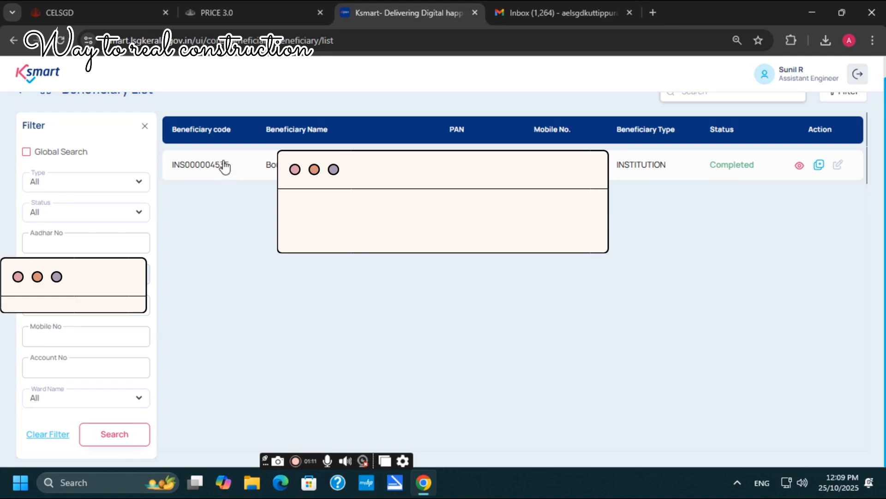
pyautogui.moveTo(170, 174); pyautogui.dragTo(234, 180)
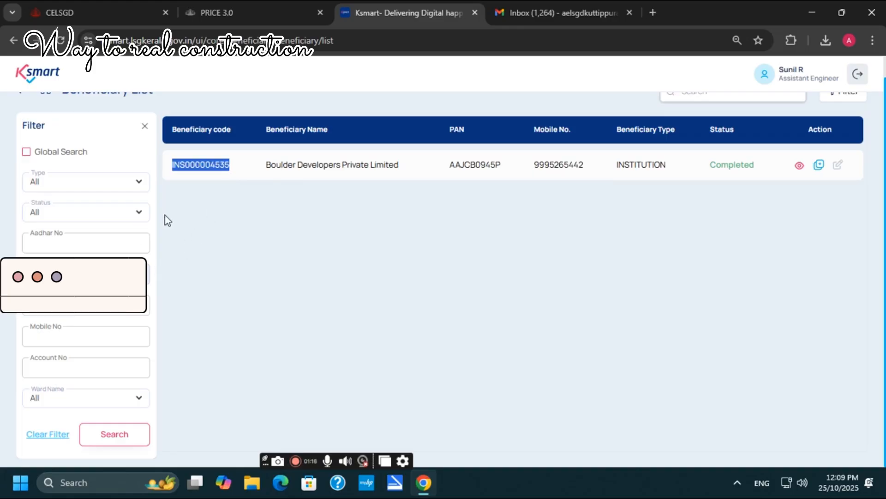
pyautogui.scroll(1, 182, 96)
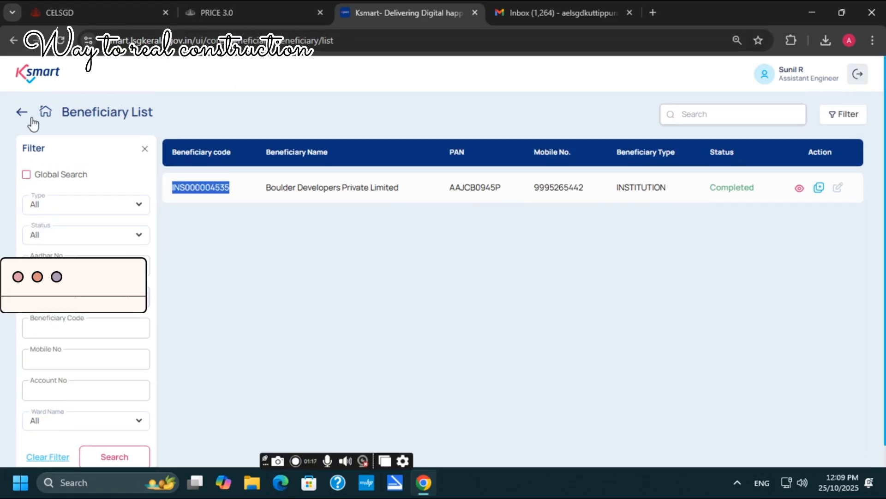
pyautogui.click(43, 114)
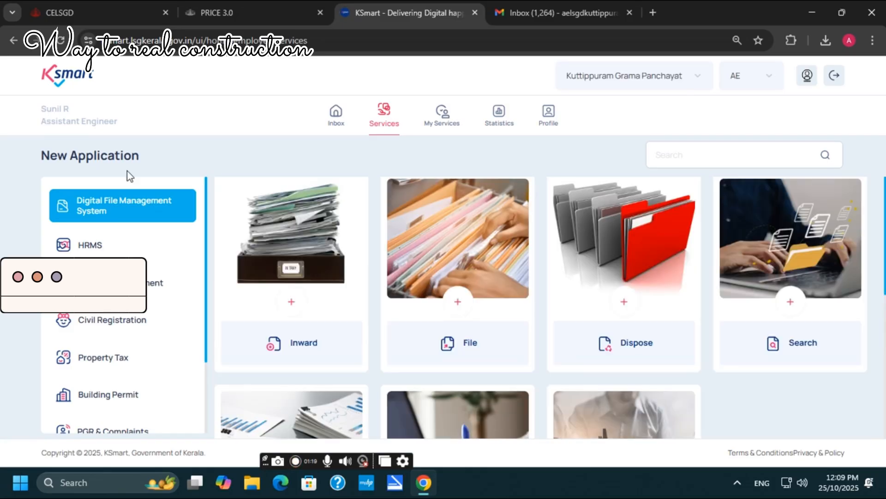
pyautogui.click(342, 122)
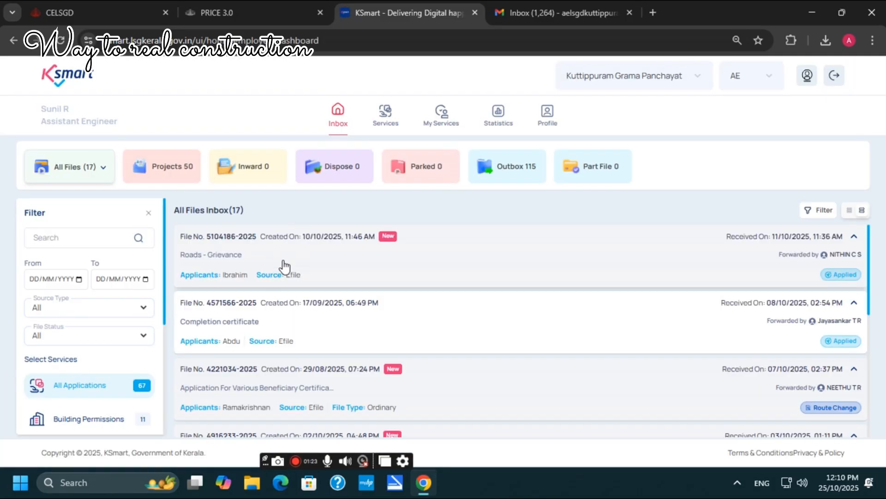
pyautogui.scroll(-6, 288, 258)
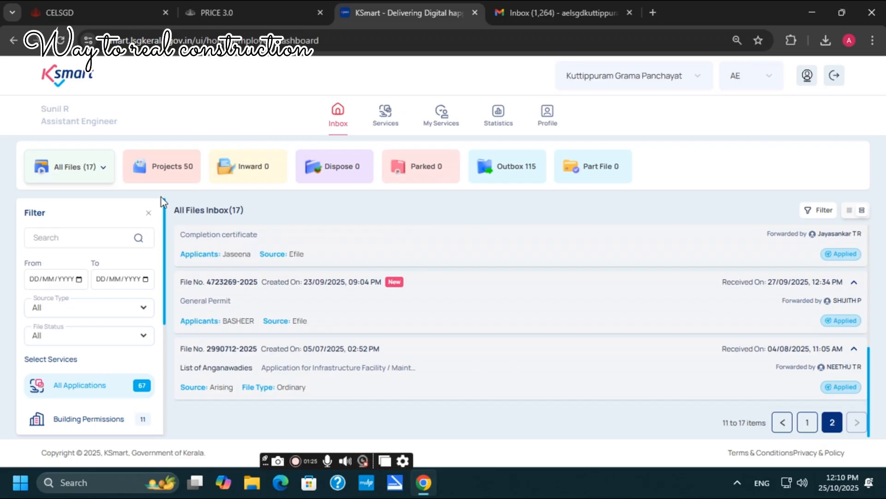
pyautogui.click(163, 166)
pyautogui.scroll(-10, 542, 356)
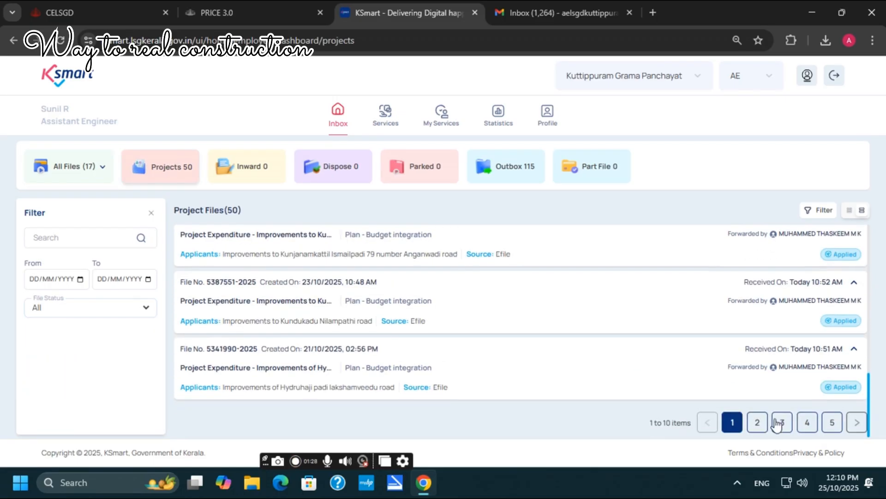
pyautogui.click(759, 428)
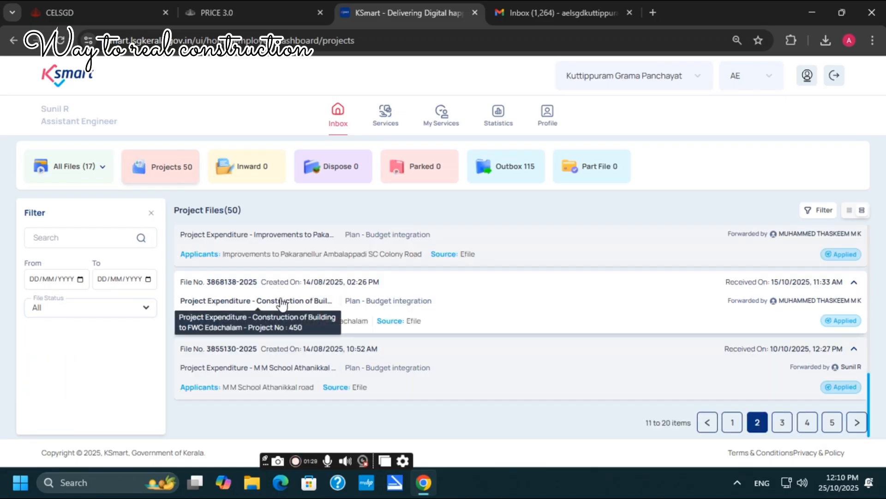
pyautogui.scroll(2, 337, 296)
pyautogui.scroll(1, 341, 289)
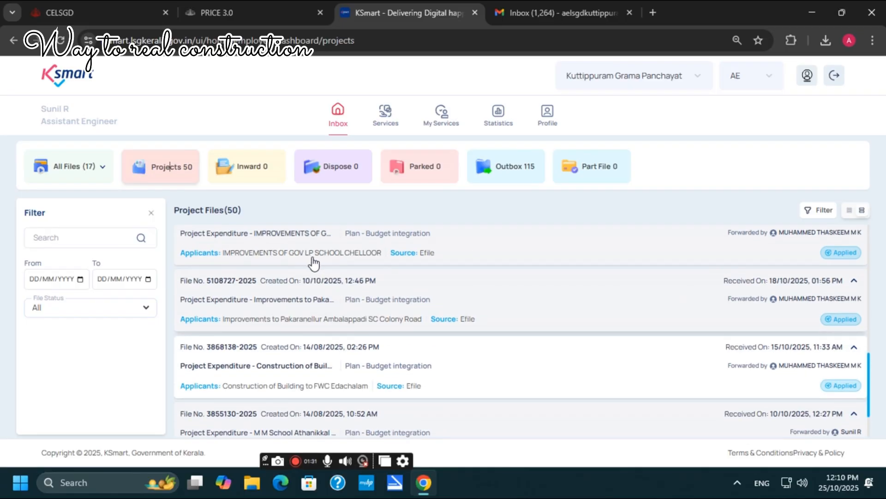
pyautogui.scroll(3, 311, 257)
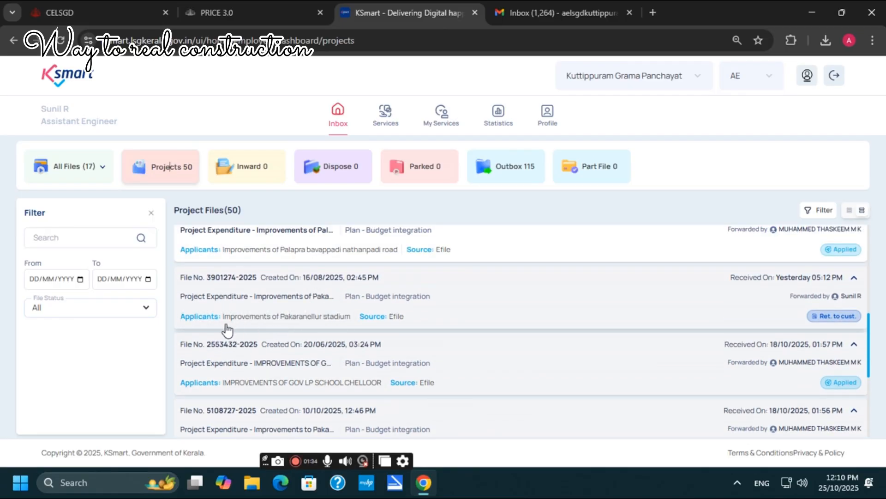
pyautogui.click(264, 297)
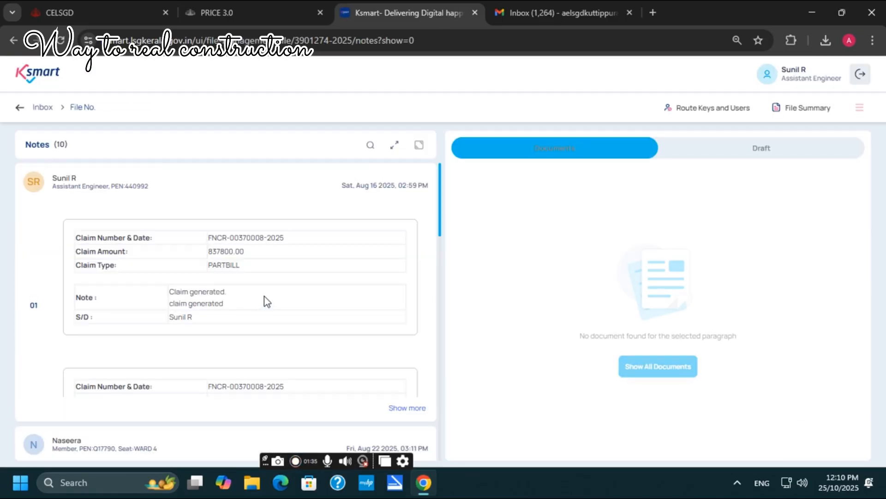
pyautogui.click(859, 108)
pyautogui.click(756, 212)
pyautogui.click(684, 206)
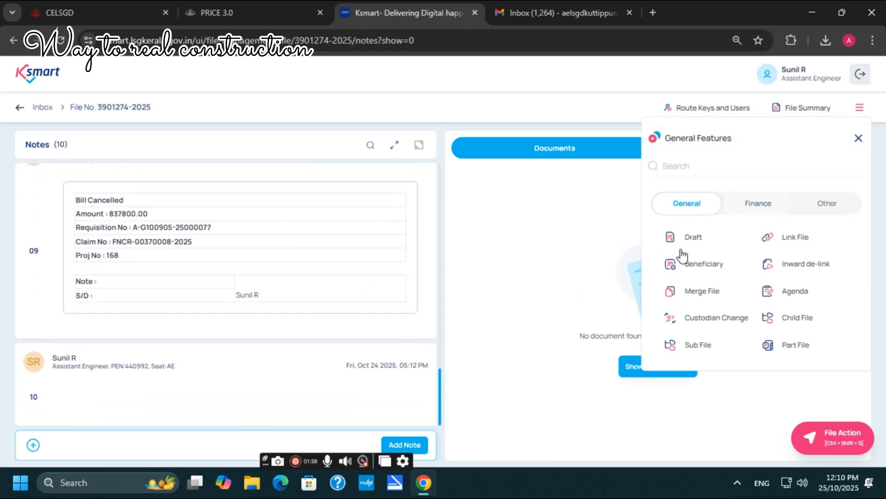
pyautogui.click(697, 267)
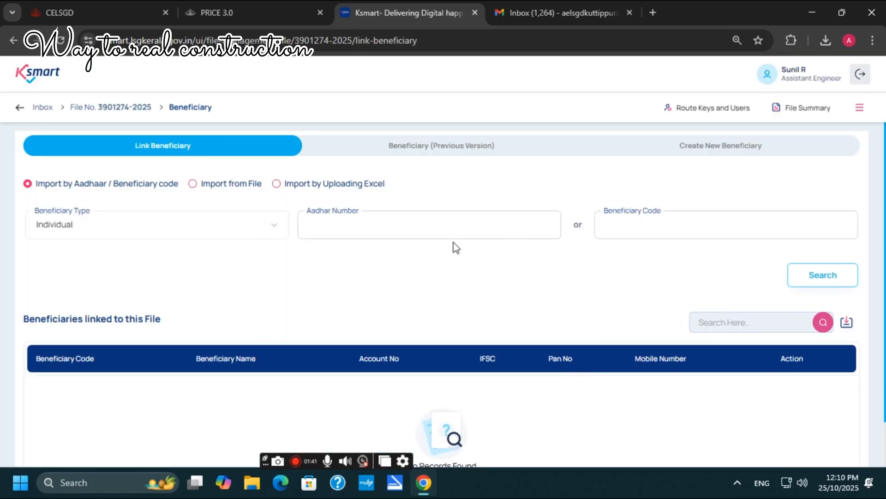
# Step: Look up Boulder Developers by beneficiary code and link it to the file, confirming Yes
pyautogui.click(649, 232)
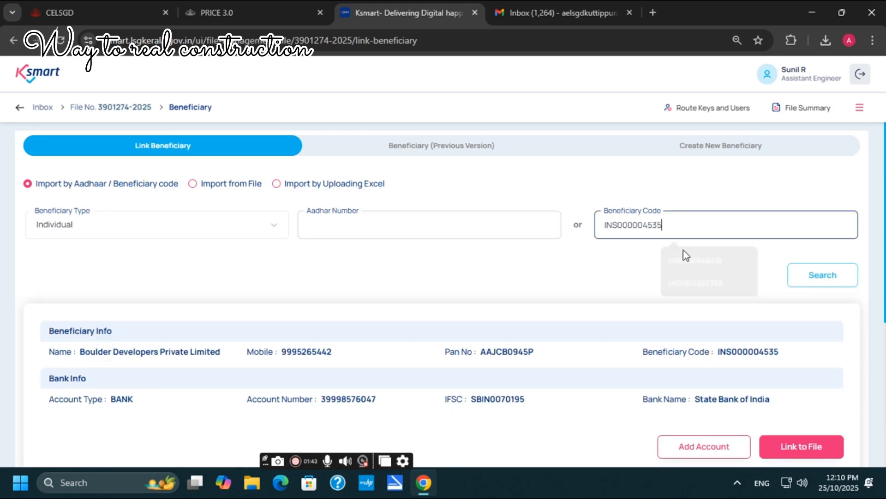
pyautogui.scroll(-3, 683, 251)
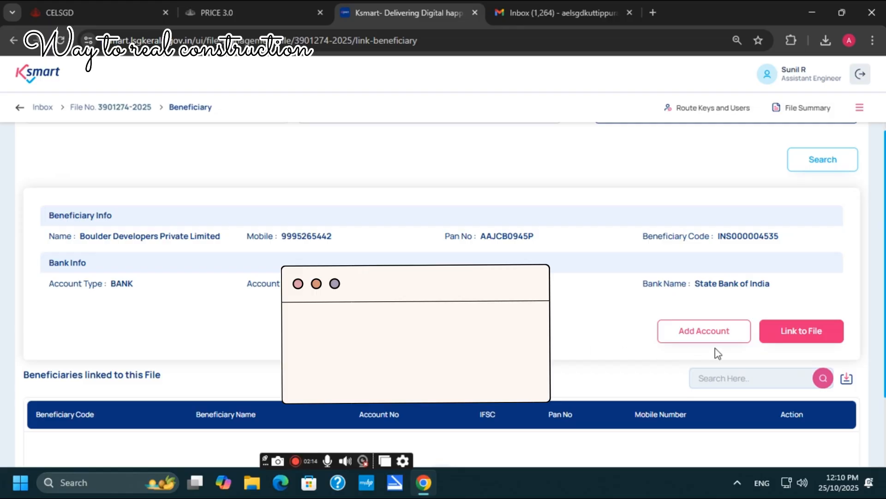
pyautogui.click(799, 338)
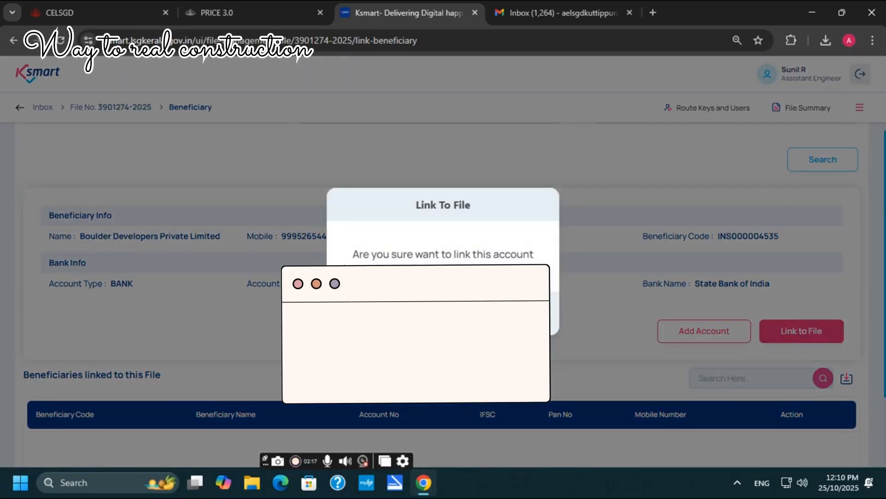
pyautogui.click(478, 313)
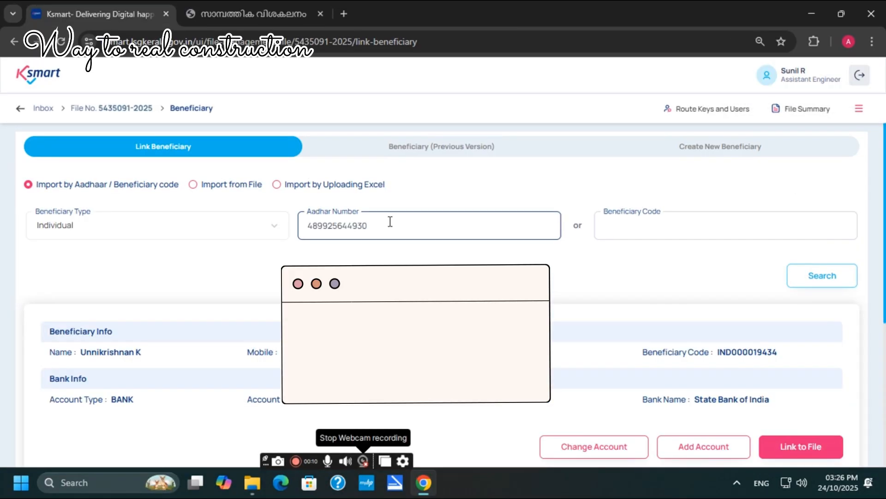
pyautogui.scroll(-3, 395, 226)
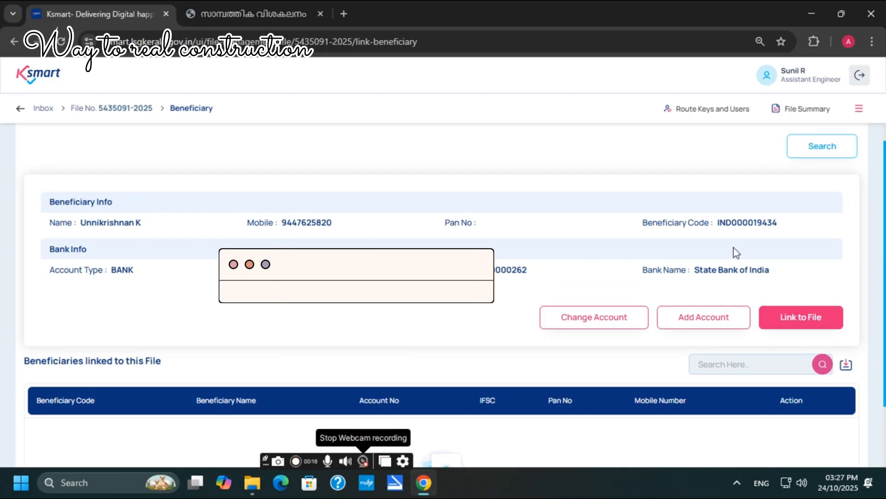
pyautogui.click(595, 323)
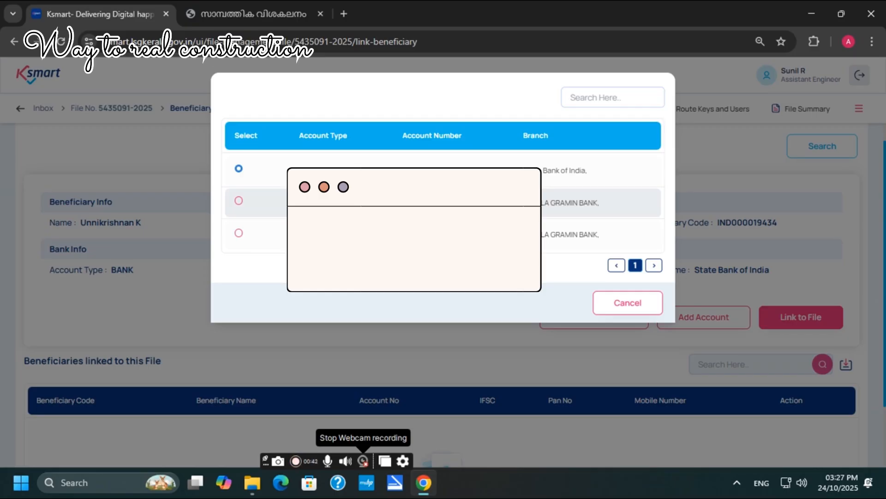
pyautogui.click(238, 233)
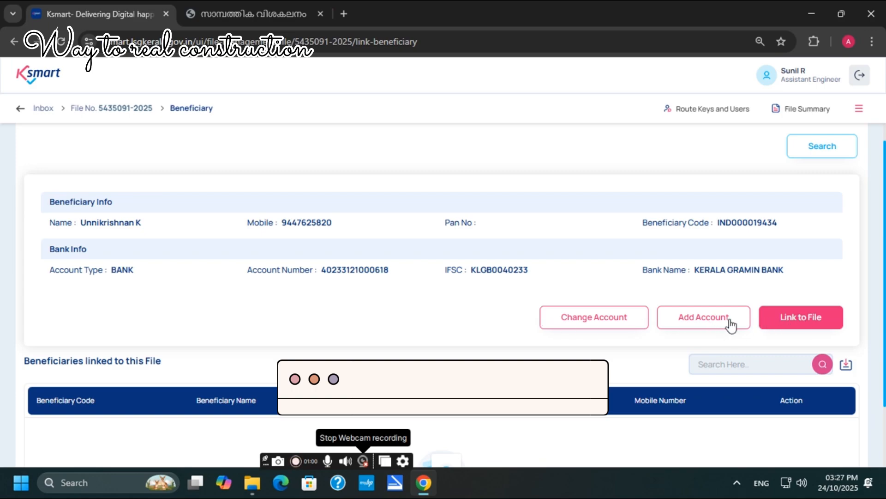
pyautogui.click(806, 323)
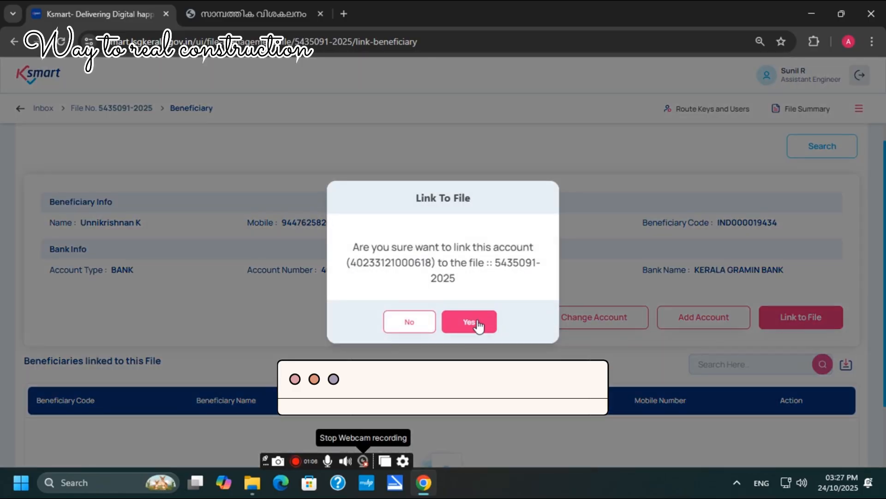